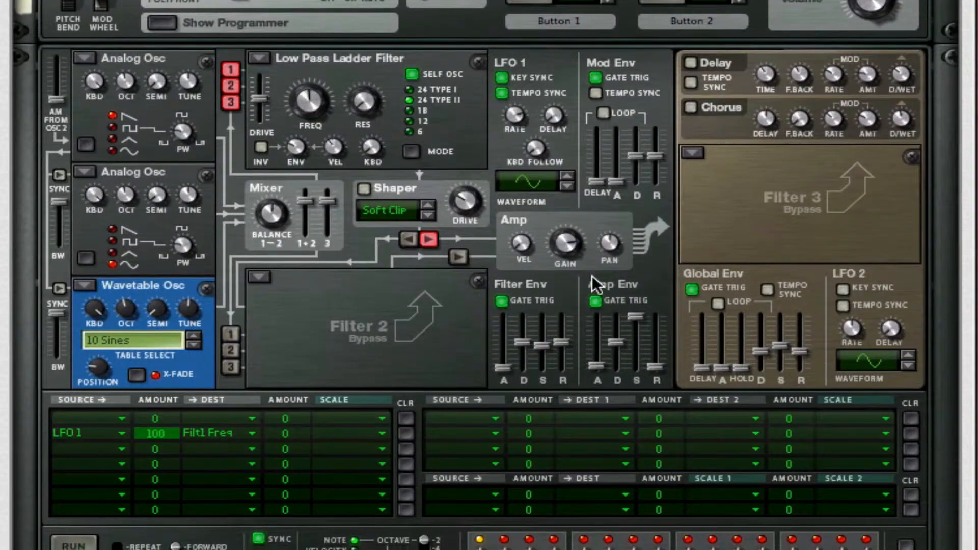
Step: Examine the finished patch's Thor filter and modulation settings and its chain of reverb, distortion, delay and equalizer devices
scroll(592, 278, down, 6)
scroll(597, 284, down, 10)
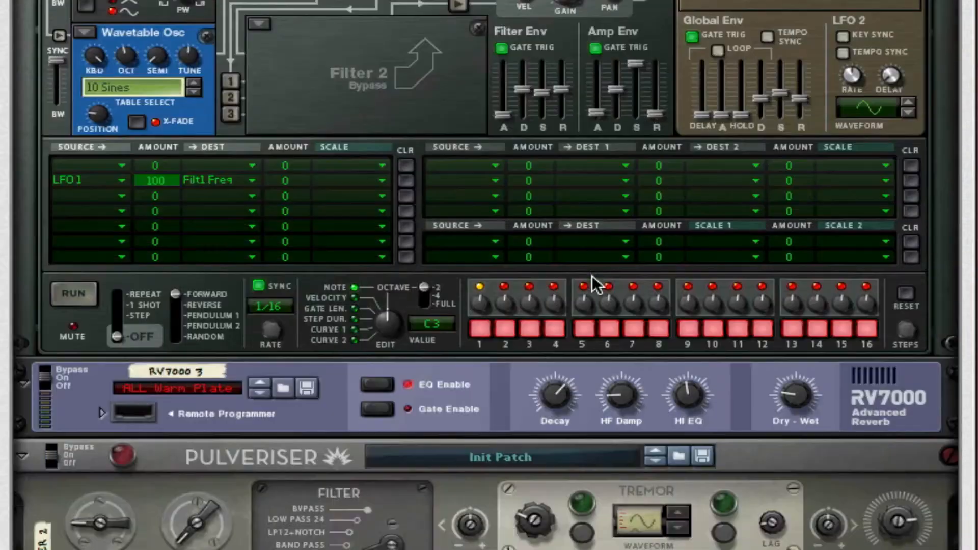
scroll(582, 380, down, 2)
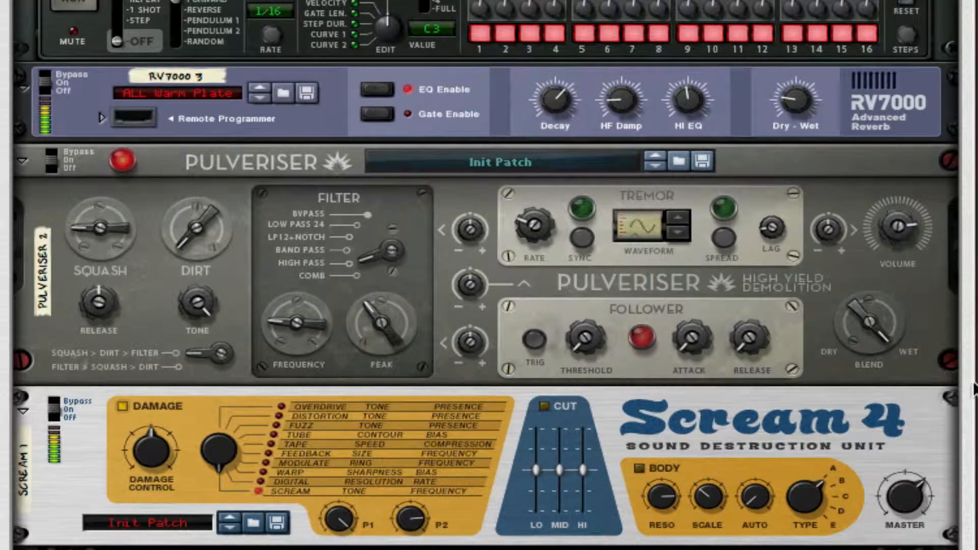
scroll(974, 390, down, 1)
scroll(486, 275, down, 6)
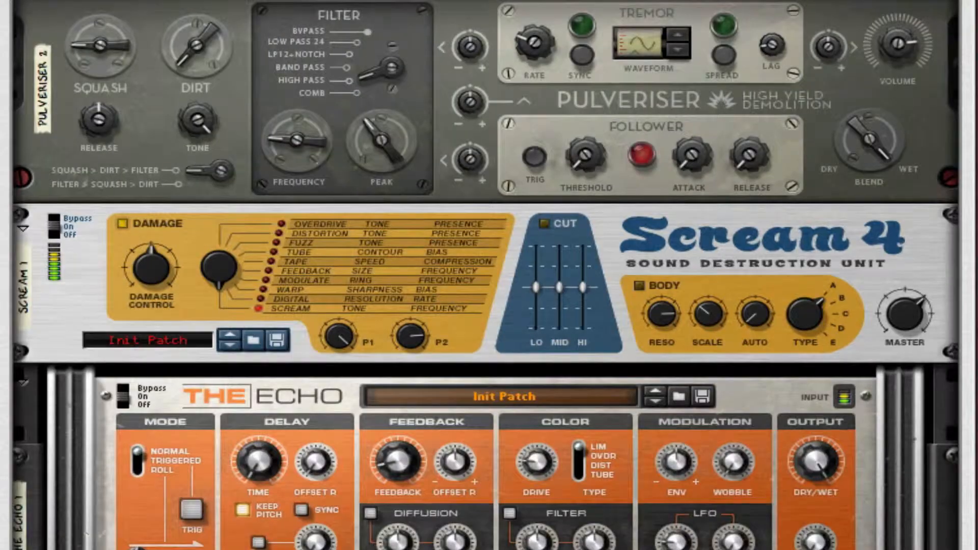
scroll(486, 275, down, 4)
scroll(486, 275, down, 9)
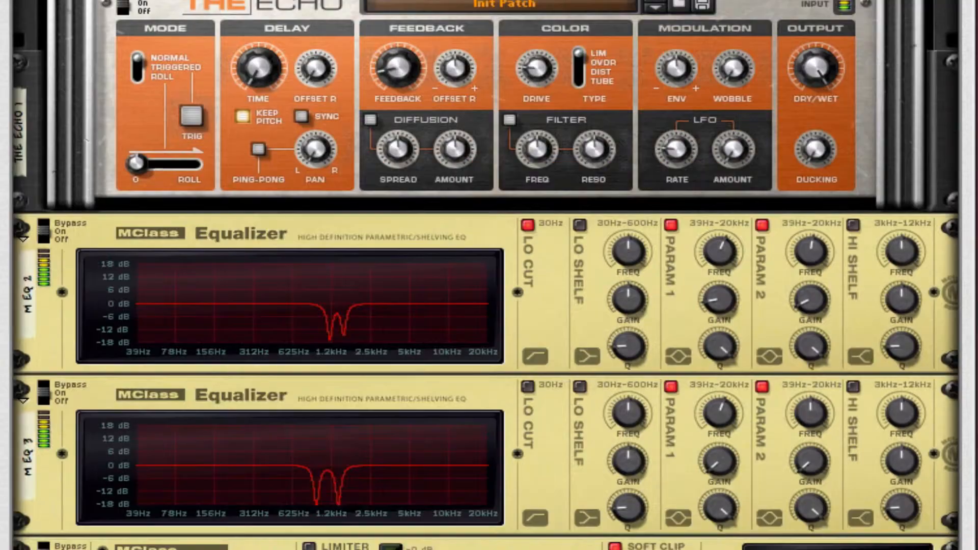
scroll(487, 275, up, 4)
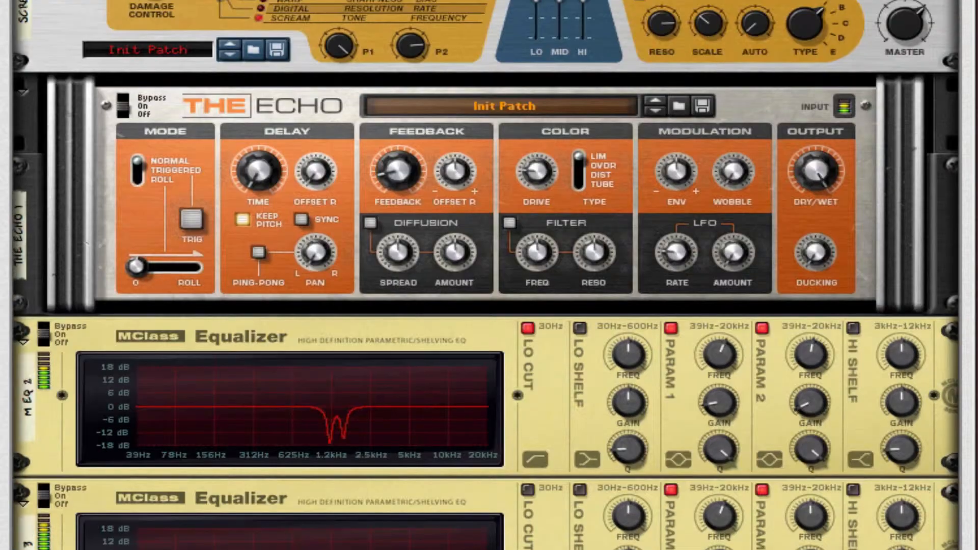
scroll(486, 275, up, 12)
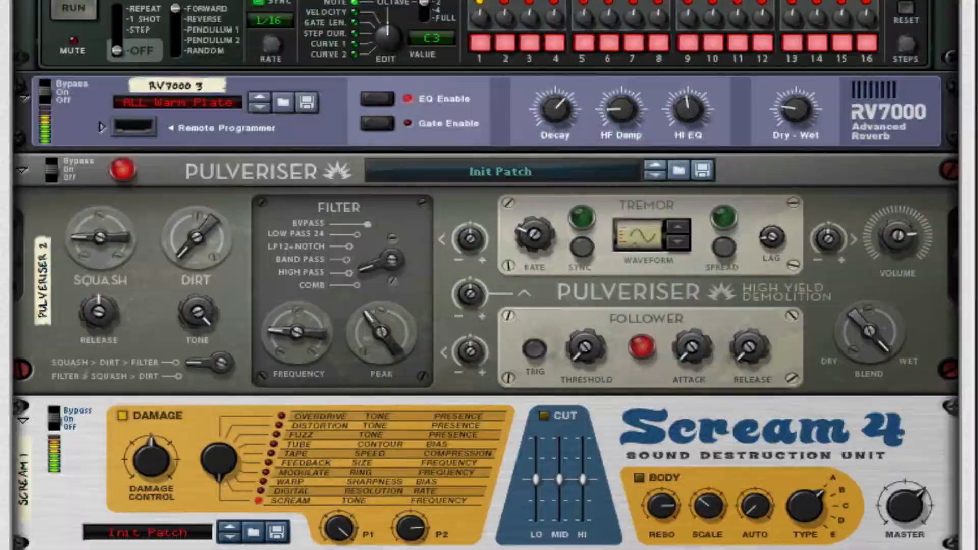
scroll(486, 275, up, 7)
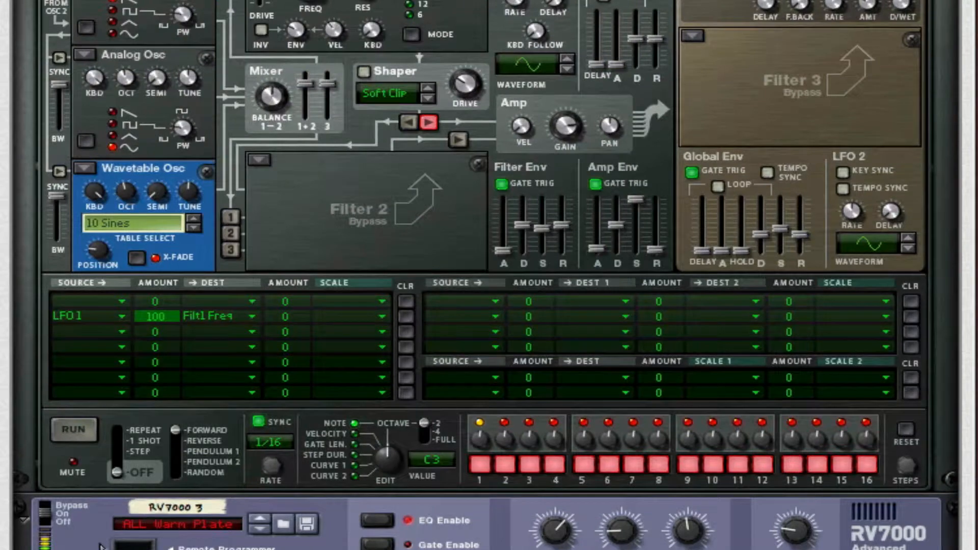
scroll(486, 275, up, 3)
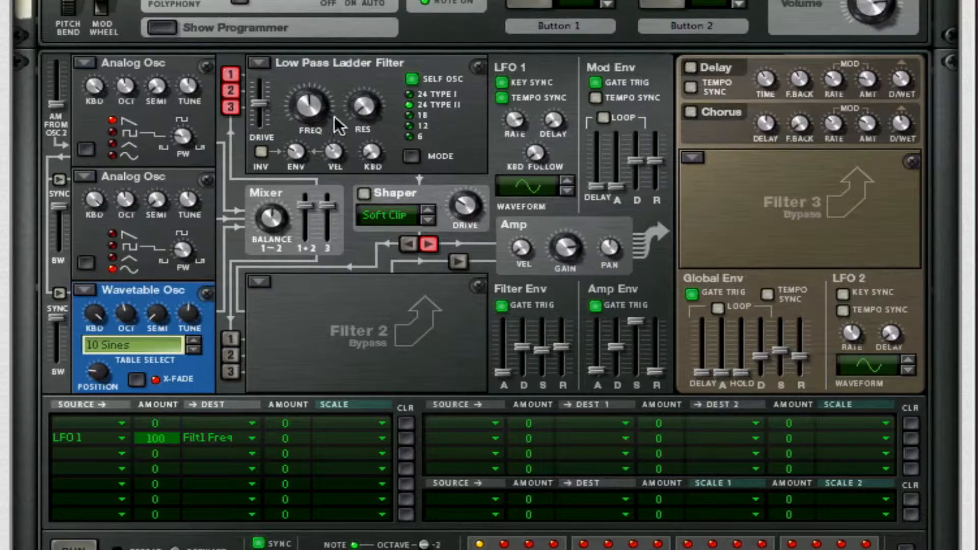
drag(315, 92, 330, 228)
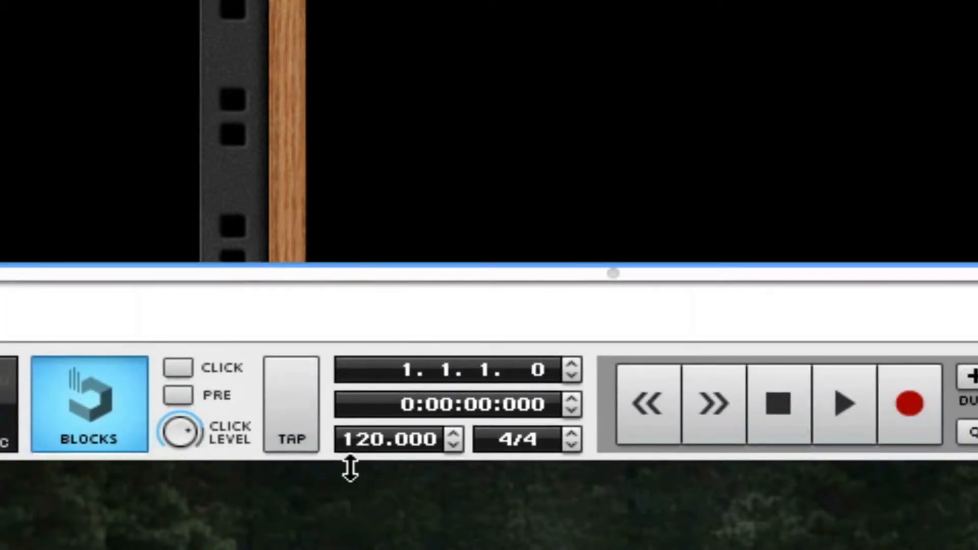
Step: Set the song tempo to 140 BPM
double_click(342, 521)
text(140)
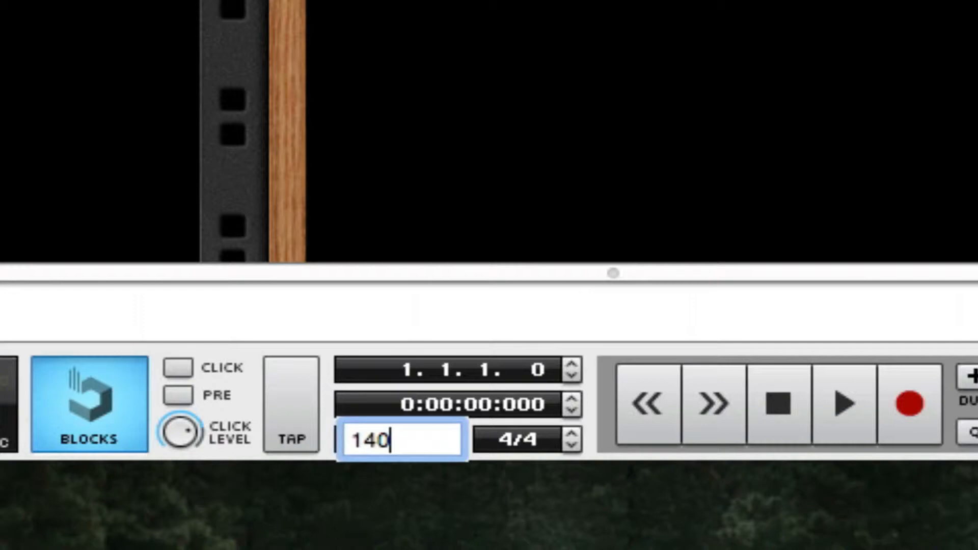
key(Return)
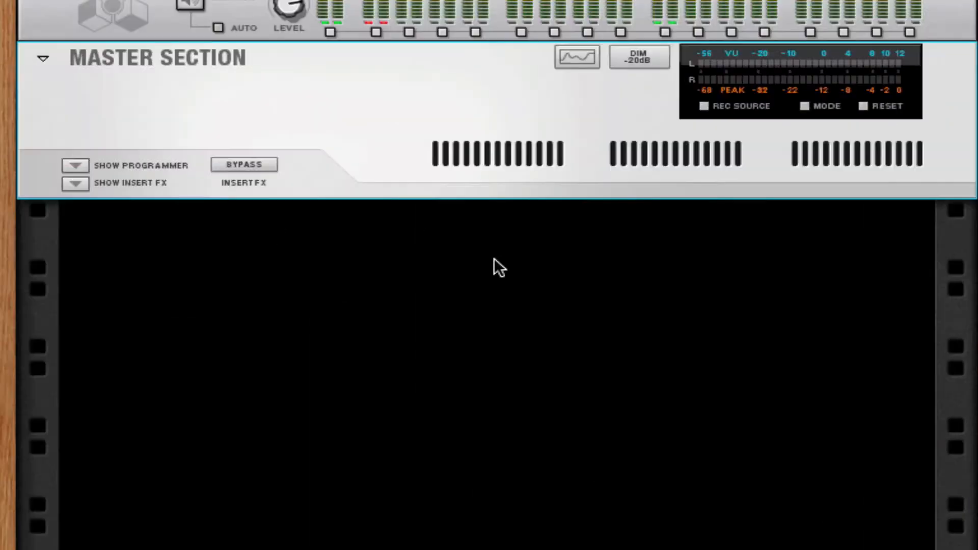
Step: Create a Combinator below the Master Section and add a Thor synthesizer inside it
right_click(495, 258)
mouse_move(678, 454)
click(775, 451)
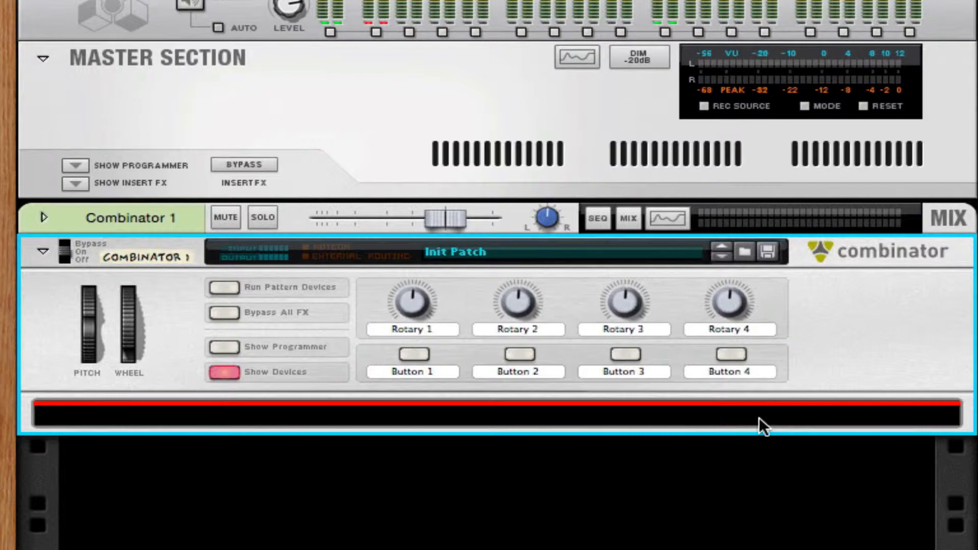
right_click(759, 417)
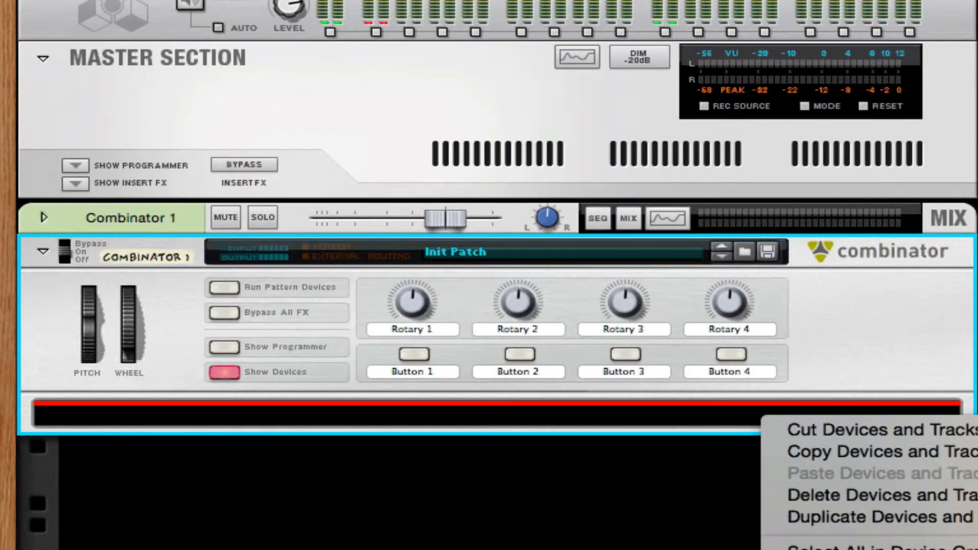
click(968, 545)
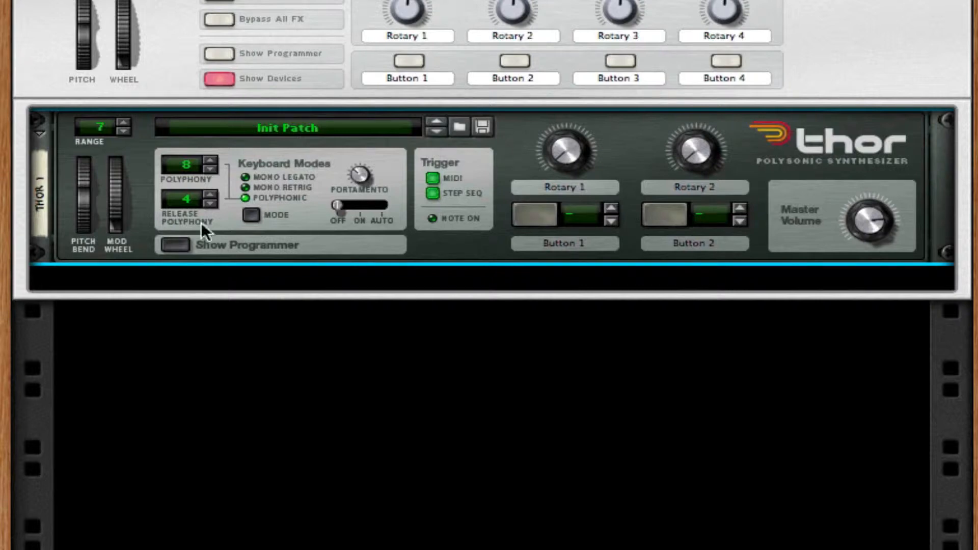
Step: Show Thor's programmer and load an Analog oscillator with a sine wave into the Osc 2 slot
click(173, 247)
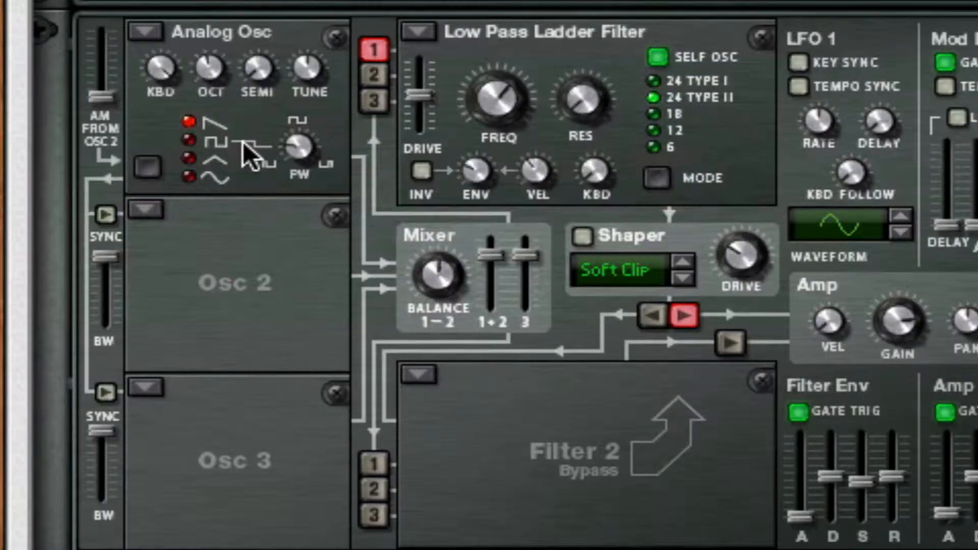
click(153, 214)
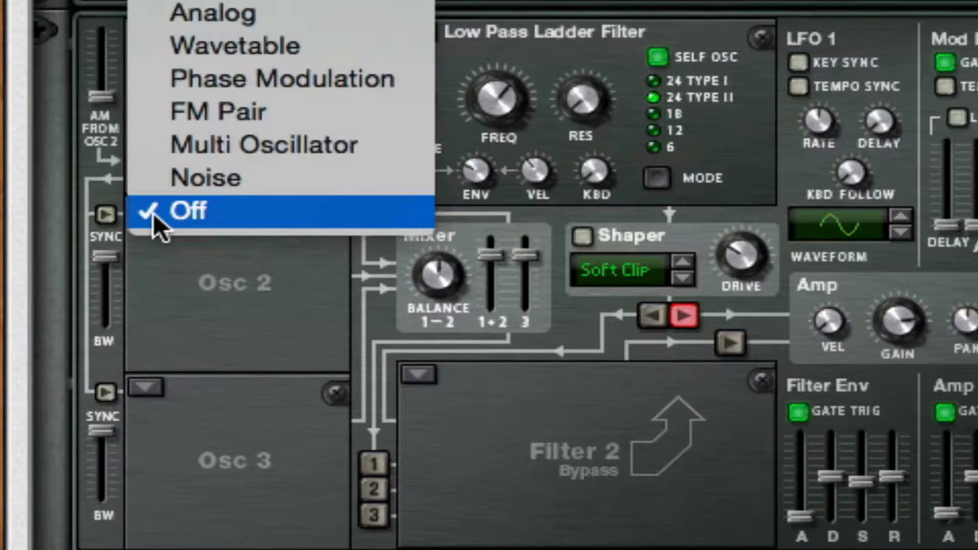
click(319, 12)
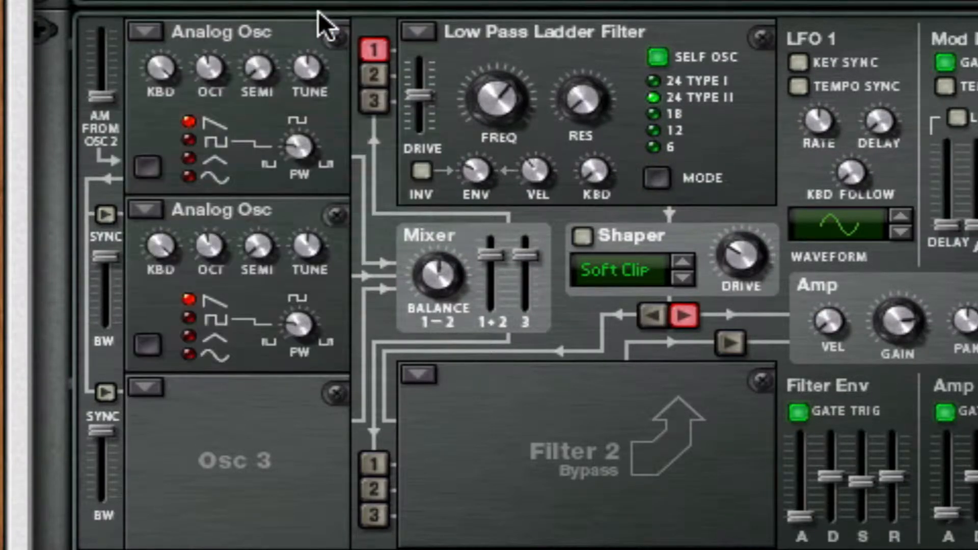
click(212, 354)
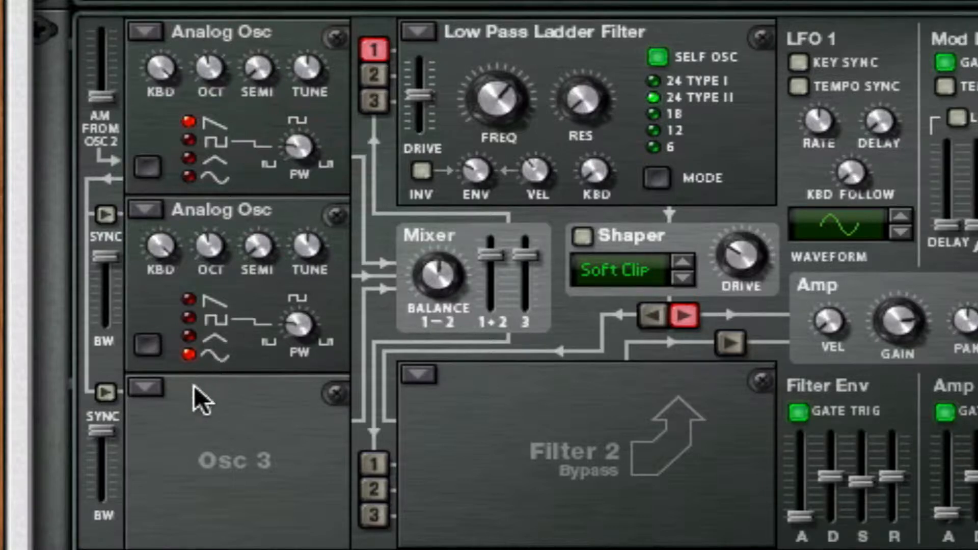
Step: Load a Wavetable oscillator into the Osc 3 slot and choose the 10 Sines table
click(153, 387)
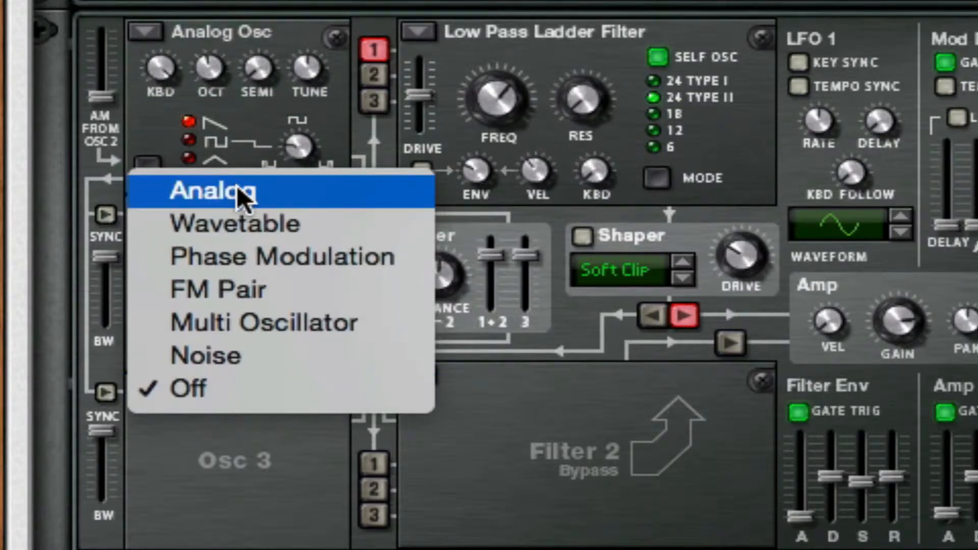
click(237, 224)
click(194, 472)
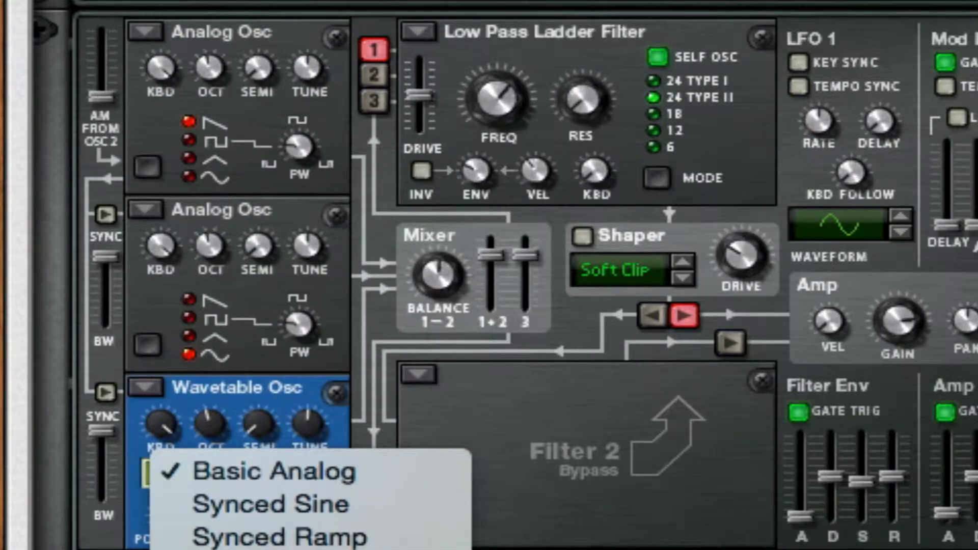
click(224, 549)
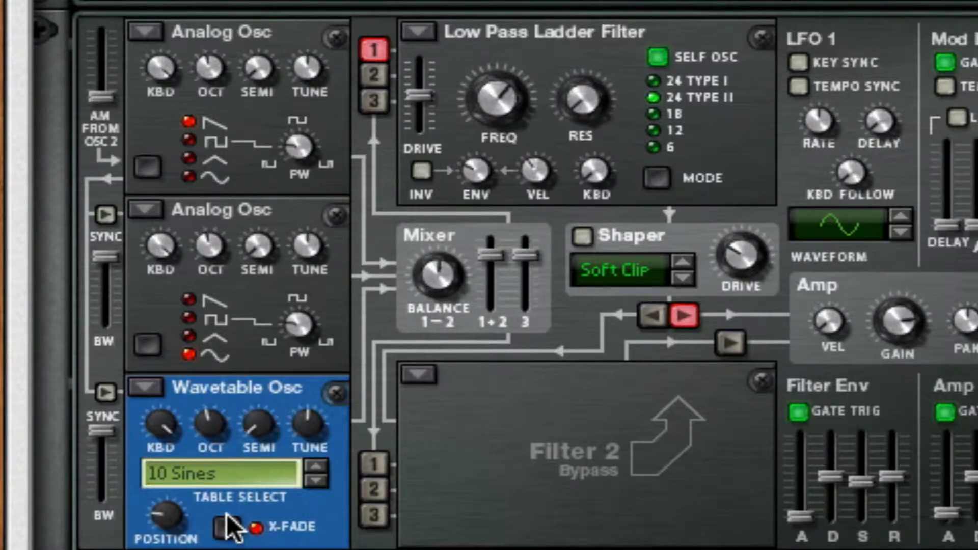
Step: Route oscillators 2 and 3 into the Low Pass Ladder Filter and lower the filter's frequency
click(374, 77)
click(375, 100)
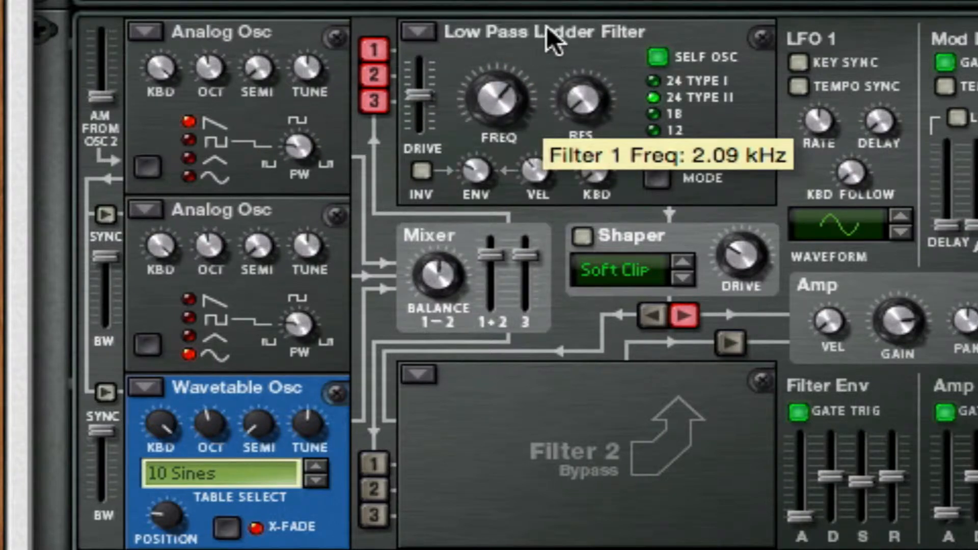
drag(508, 95, 498, 170)
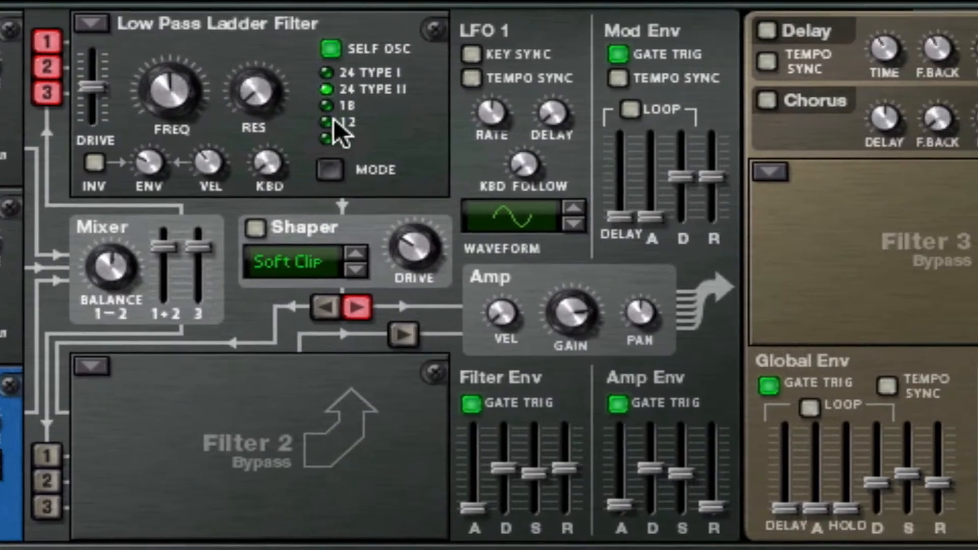
Step: Enable Key Sync and Tempo Sync on LFO 1 and raise its rate
click(470, 55)
click(473, 79)
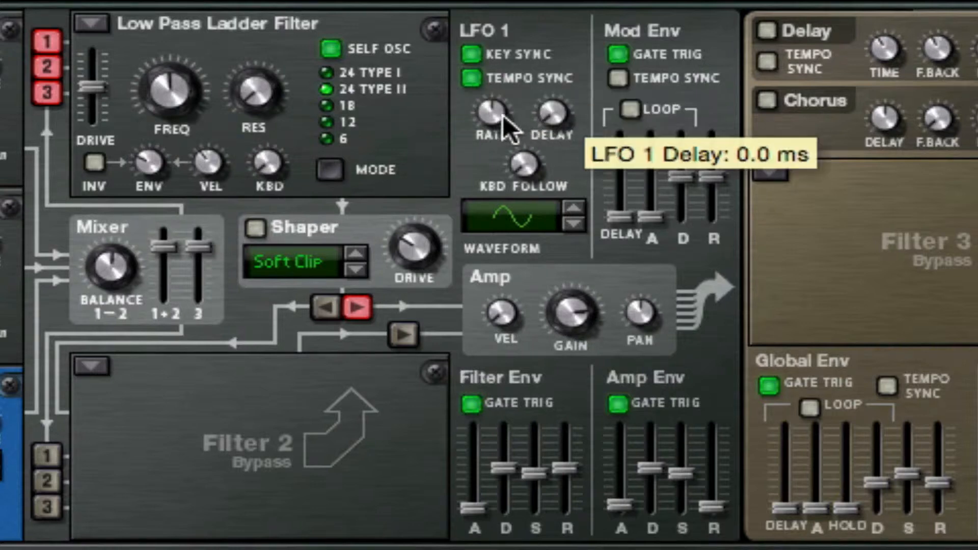
drag(503, 115, 542, 5)
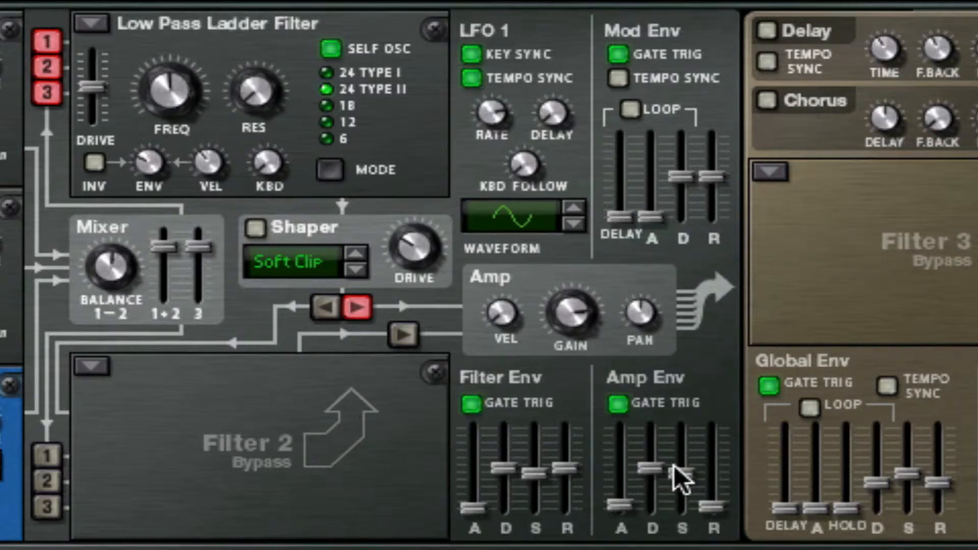
Step: Raise the Amp Env sustain to maximum and route LFO 1 to the Filter 1 frequency in the modulation matrix
drag(680, 482, 688, 212)
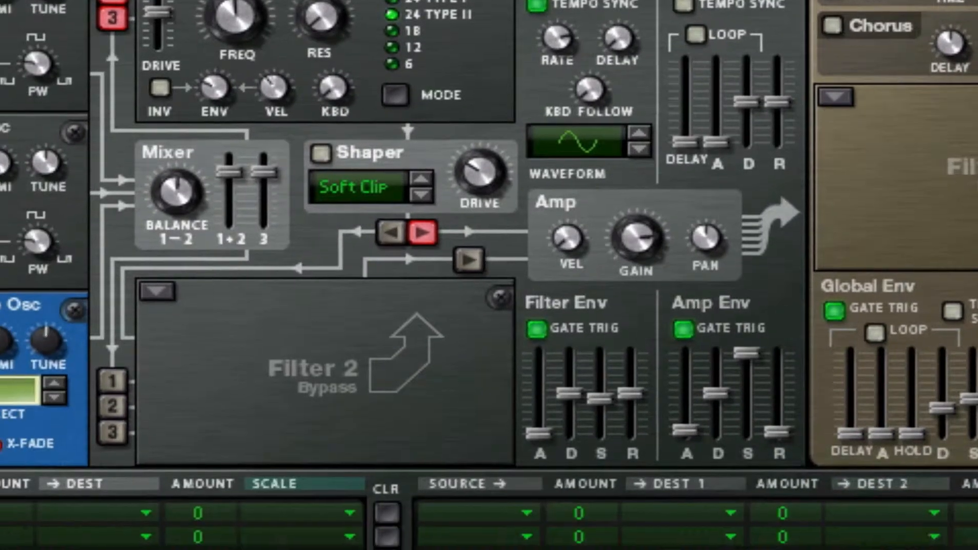
click(80, 328)
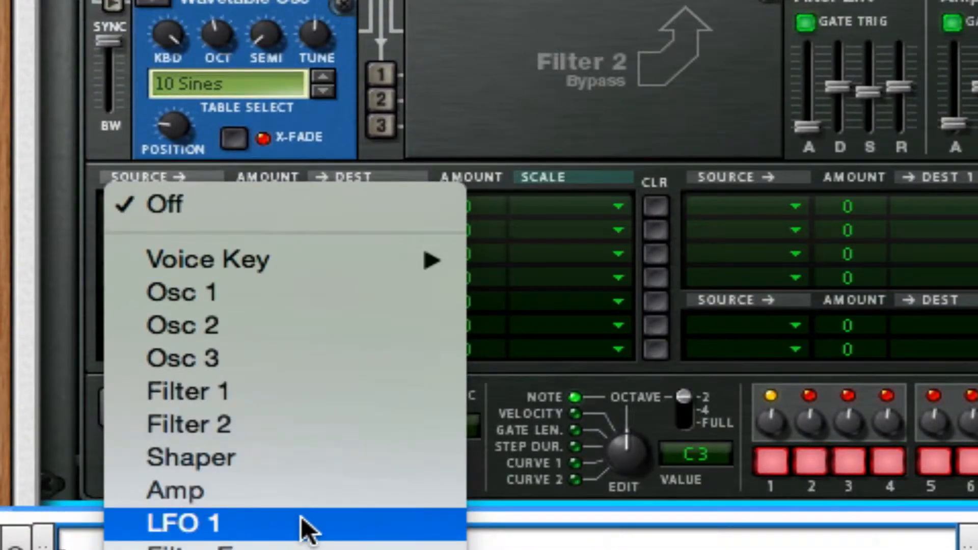
click(301, 517)
click(353, 209)
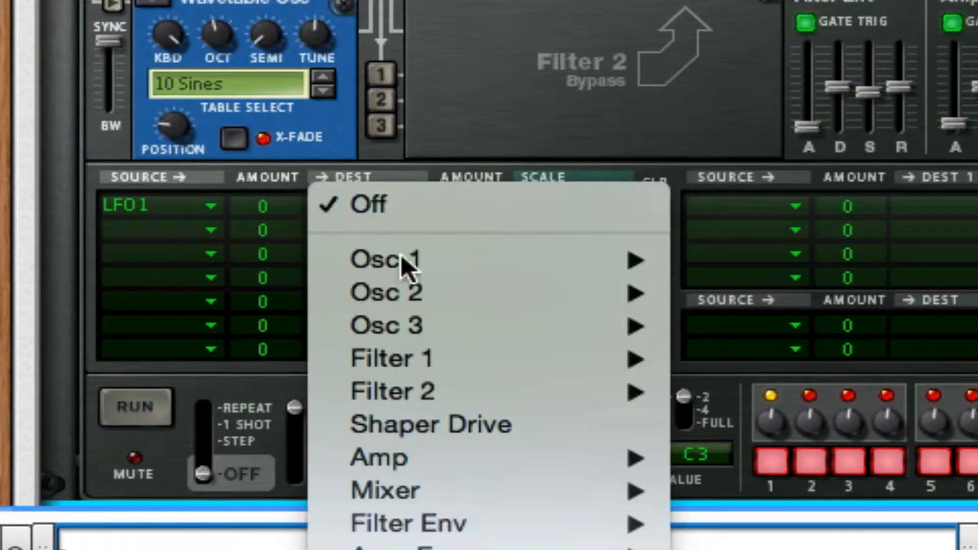
mouse_move(451, 358)
click(818, 389)
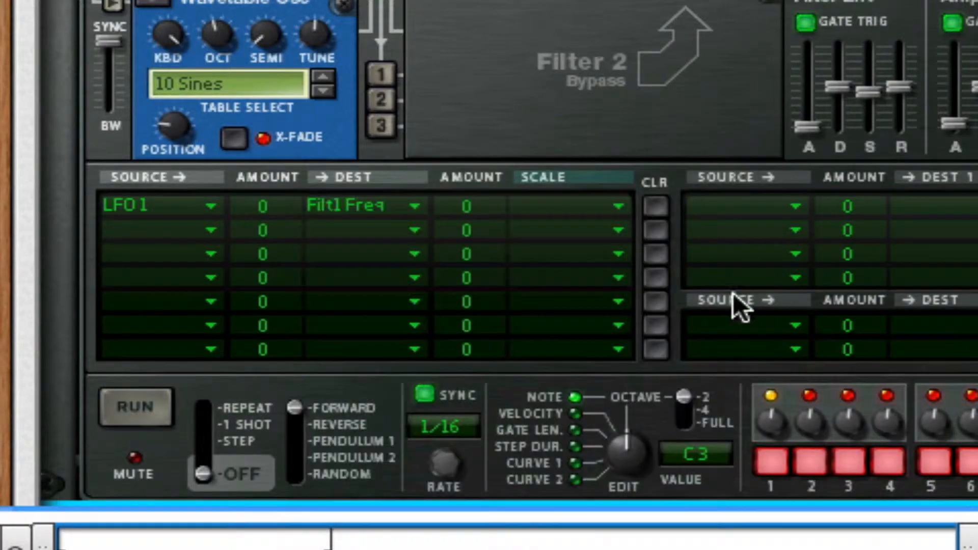
Step: Play the song and raise the modulation amount of LFO 1 on the Filter 1 frequency
scroll(828, 102, down, 1)
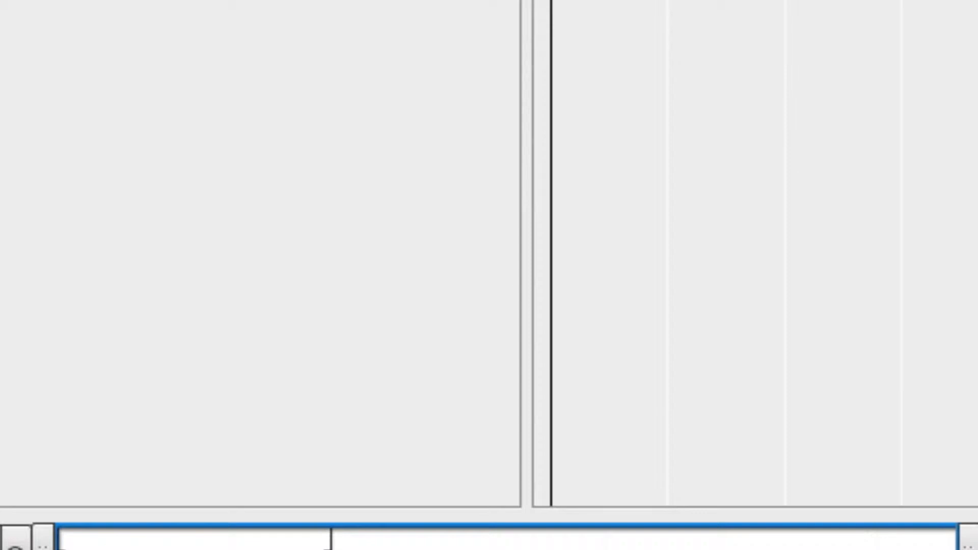
click(754, 255)
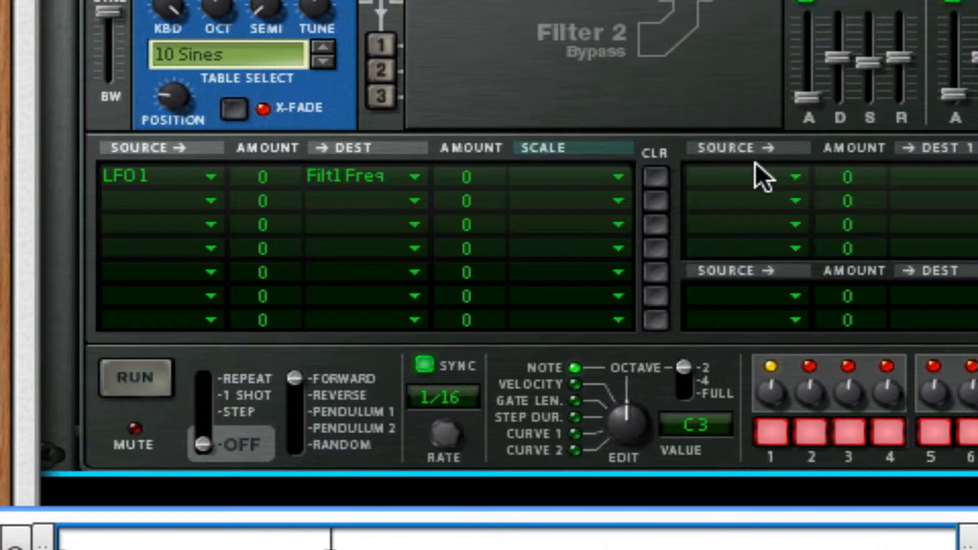
key(space)
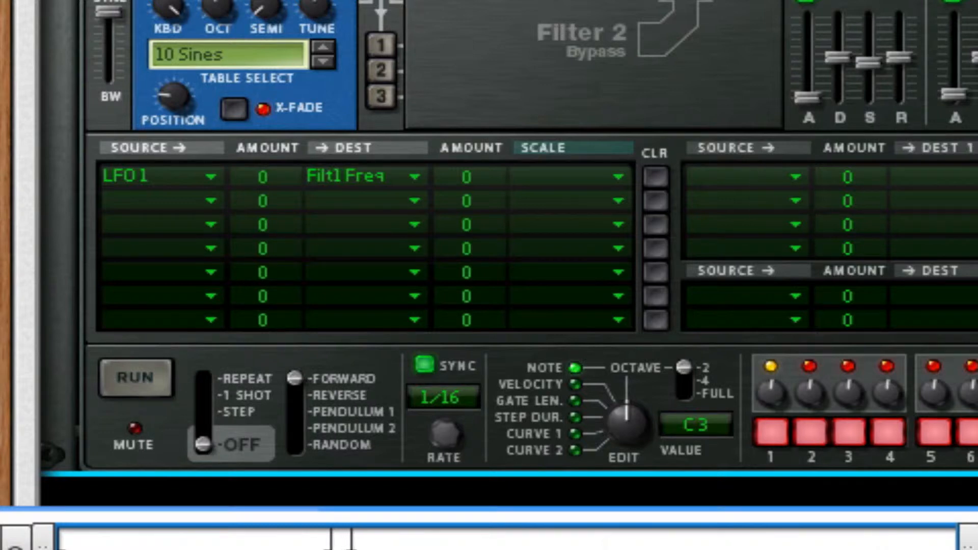
key(space)
key(space)
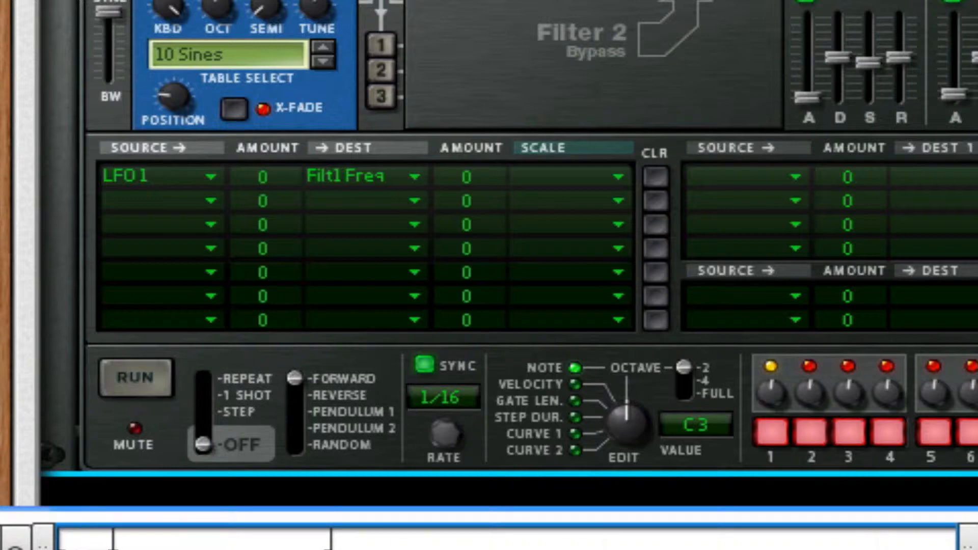
drag(256, 182, 311, 0)
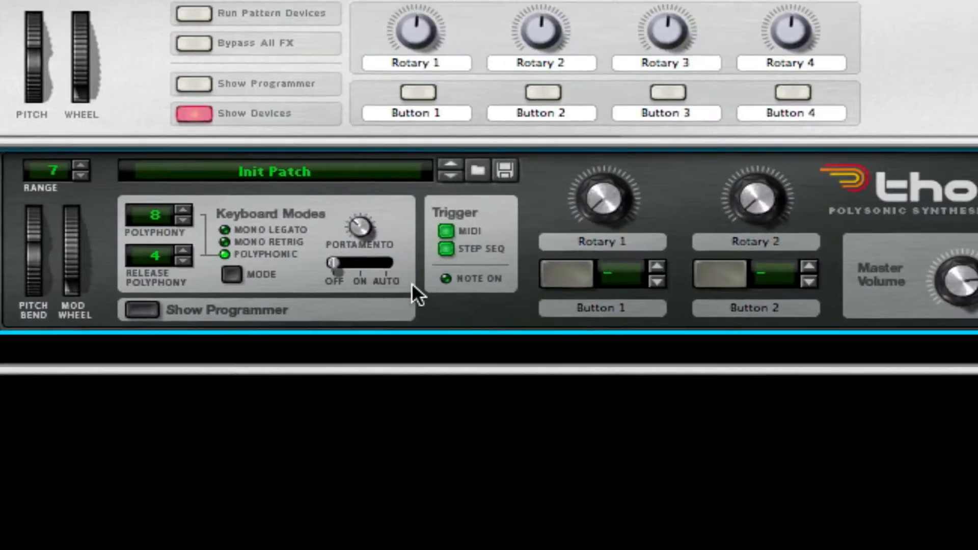
Step: Set Thor's portamento mode to On
click(362, 262)
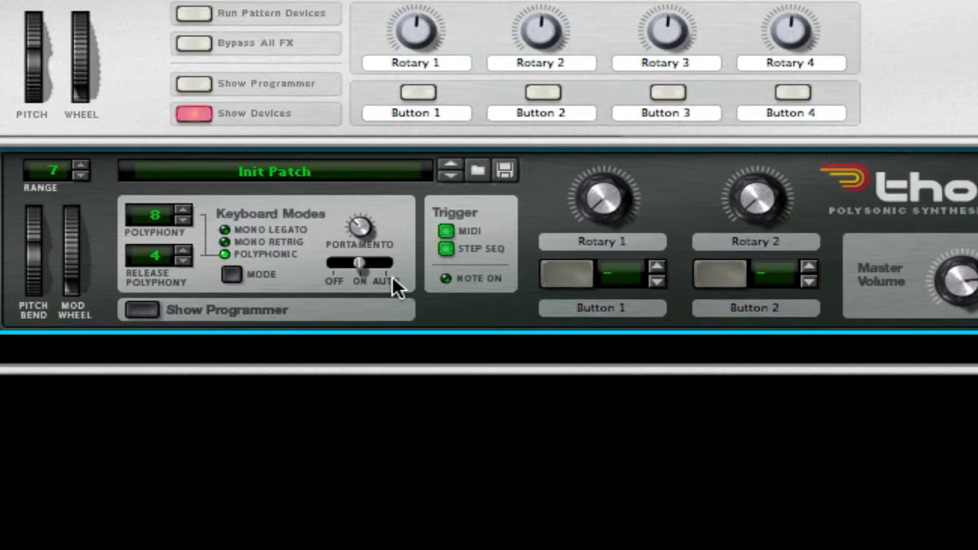
Step: Add an RV7000 Advanced Reverb directly after Thor in the Combinator
drag(357, 225, 363, 265)
right_click(298, 300)
mouse_move(495, 470)
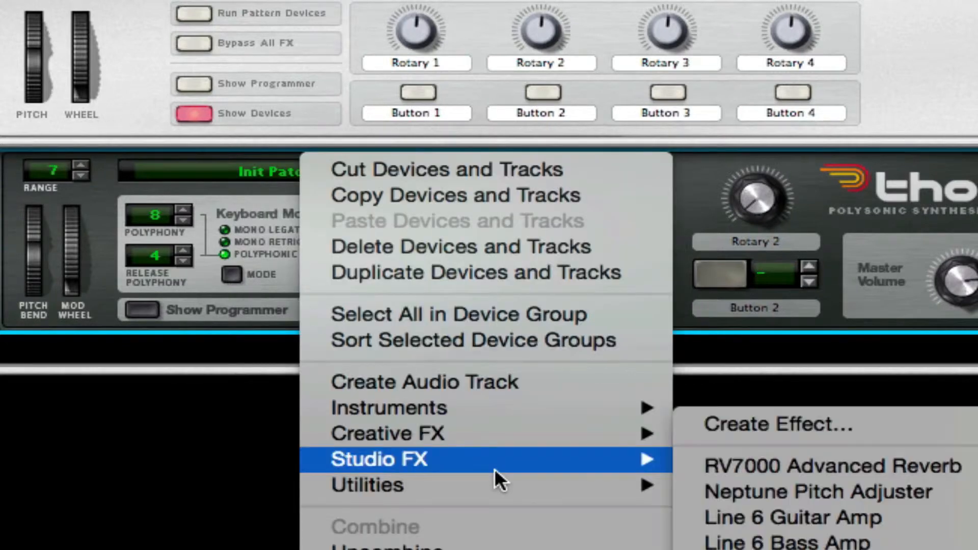
click(743, 461)
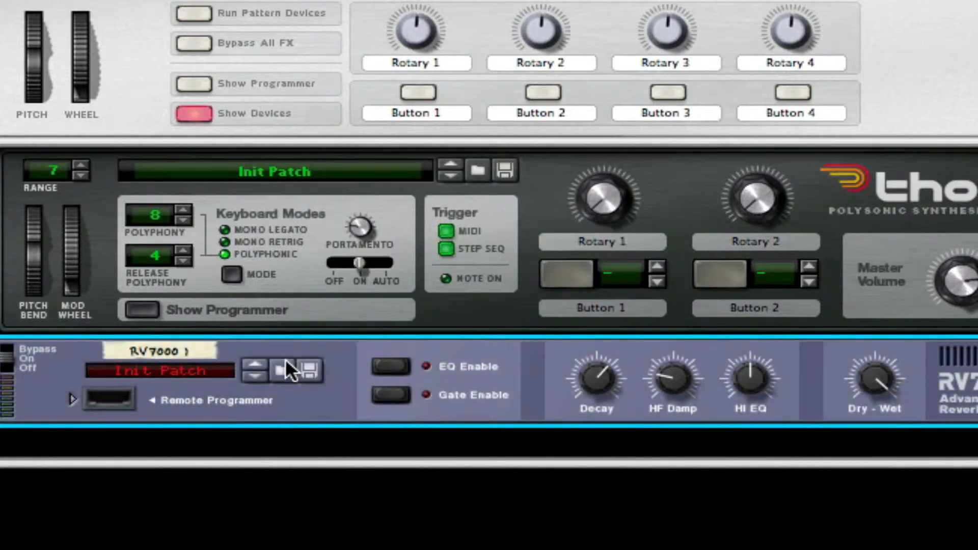
Step: Load the ALL Warm Plate.rv7 patch from the Reason Factory Sound Bank into the RV7000
click(284, 367)
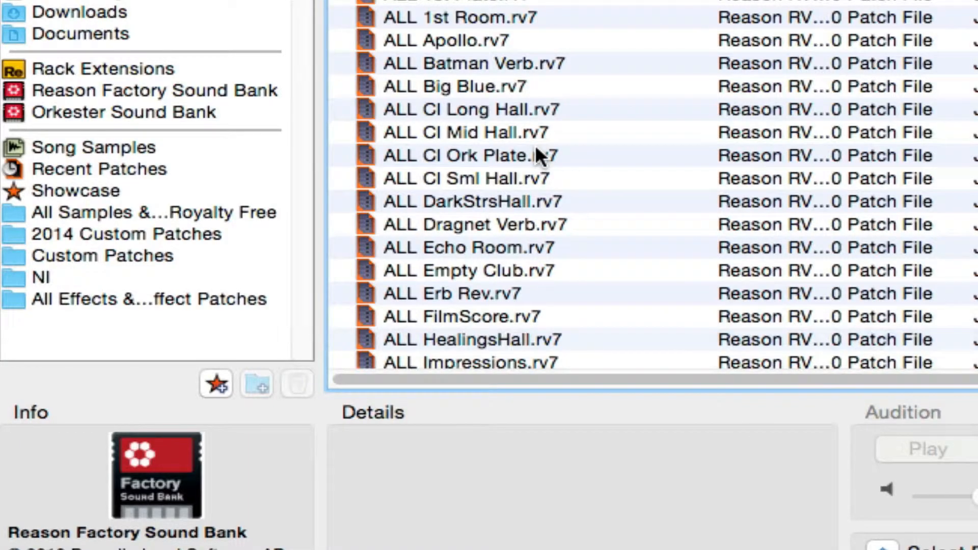
scroll(536, 148, down, 5)
scroll(535, 153, down, 5)
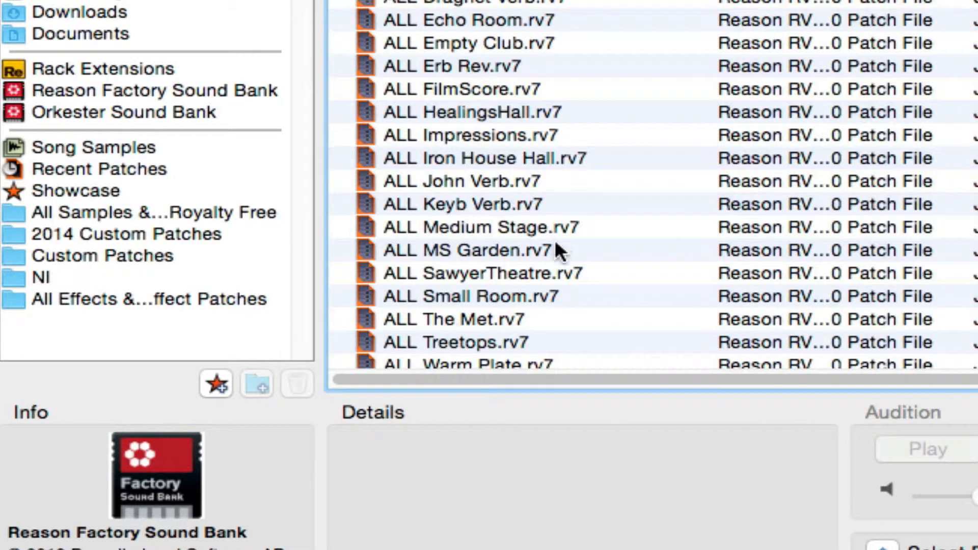
scroll(559, 249, down, 6)
click(480, 230)
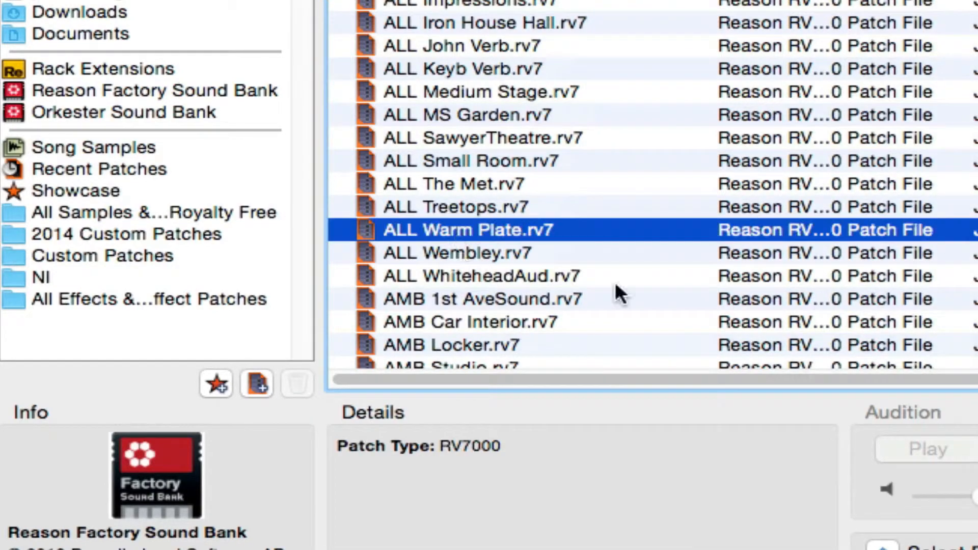
key(Return)
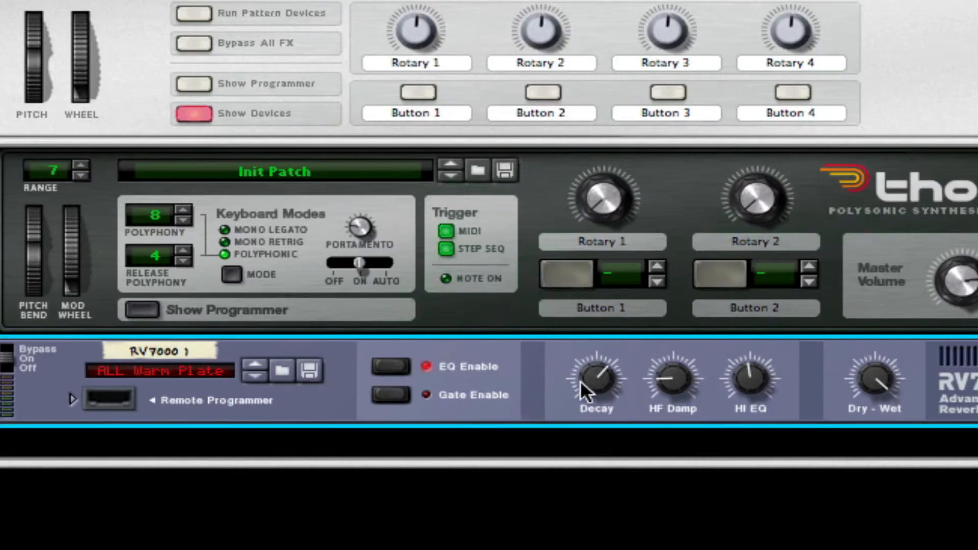
Step: Reduce the RV7000's Dry-Wet mix to mostly dry, fine-tuning it while the song plays
drag(875, 380, 839, 388)
drag(845, 379, 895, 512)
key(space)
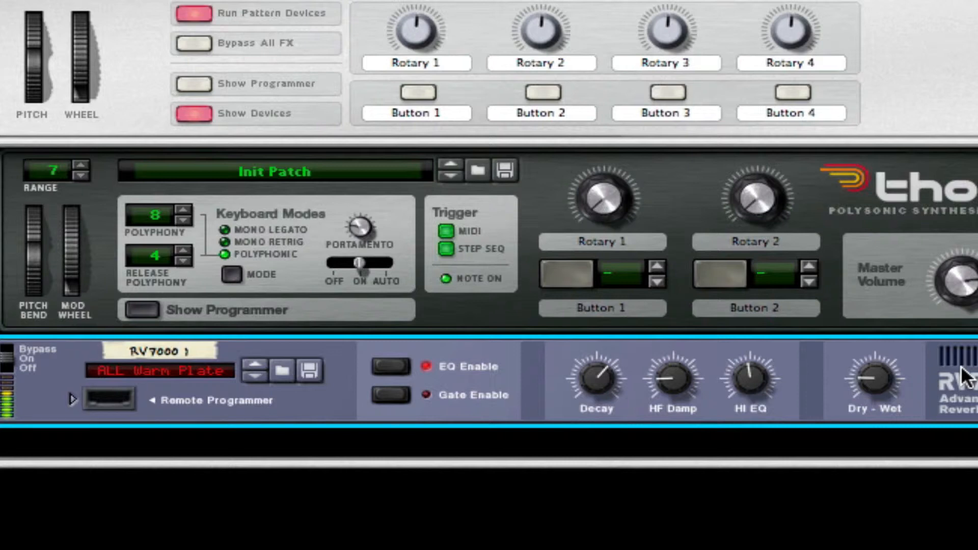
drag(874, 383, 876, 406)
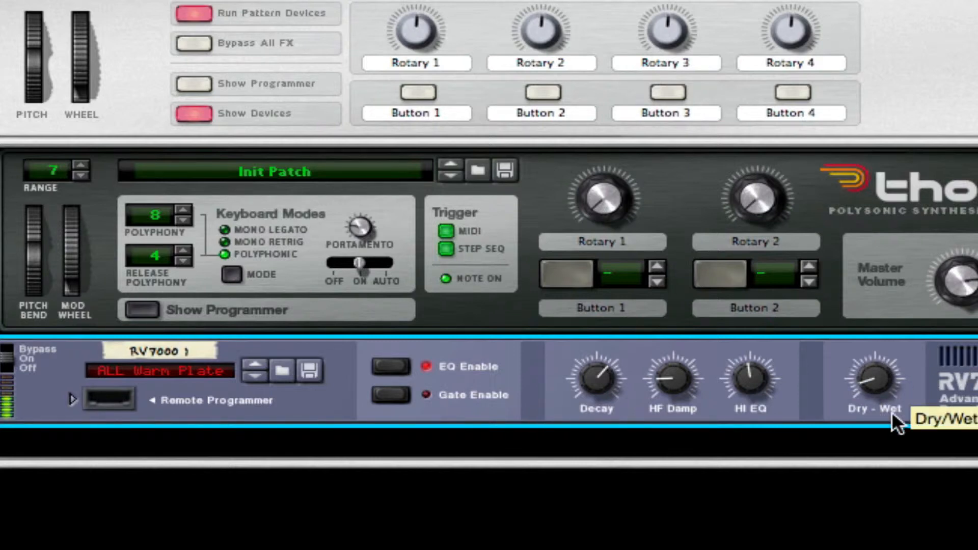
key(space)
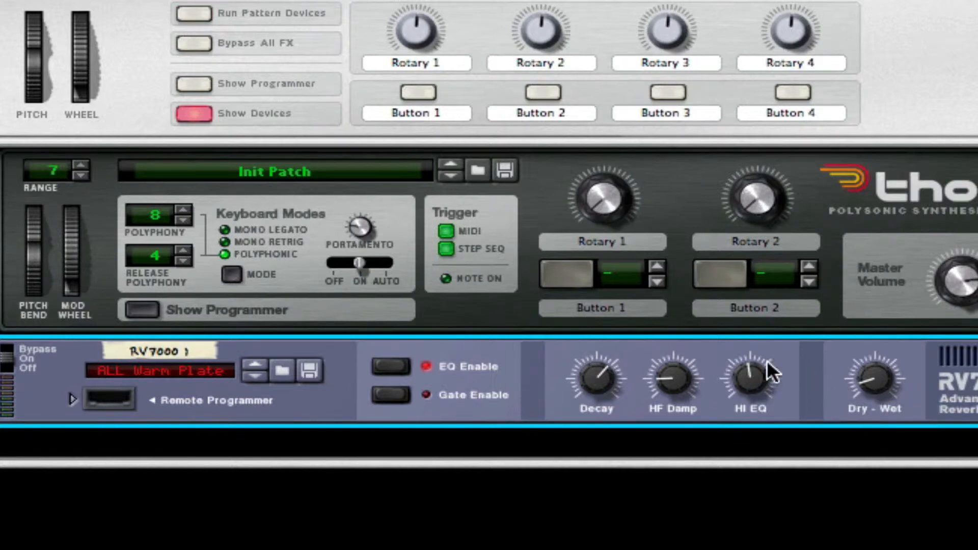
Step: Shorten the RV7000's Decay to slightly below halfway and play the song to hear it
drag(614, 374, 600, 466)
key(space)
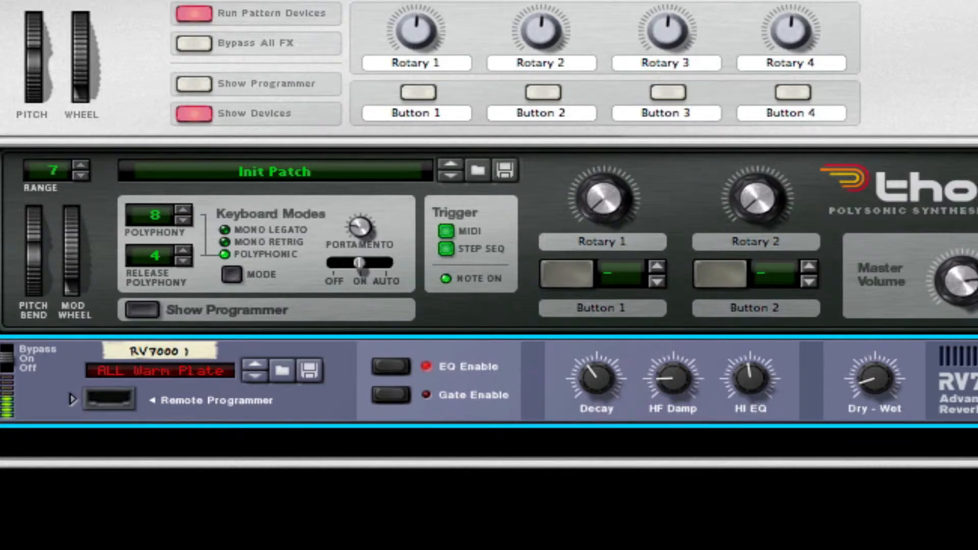
key(space)
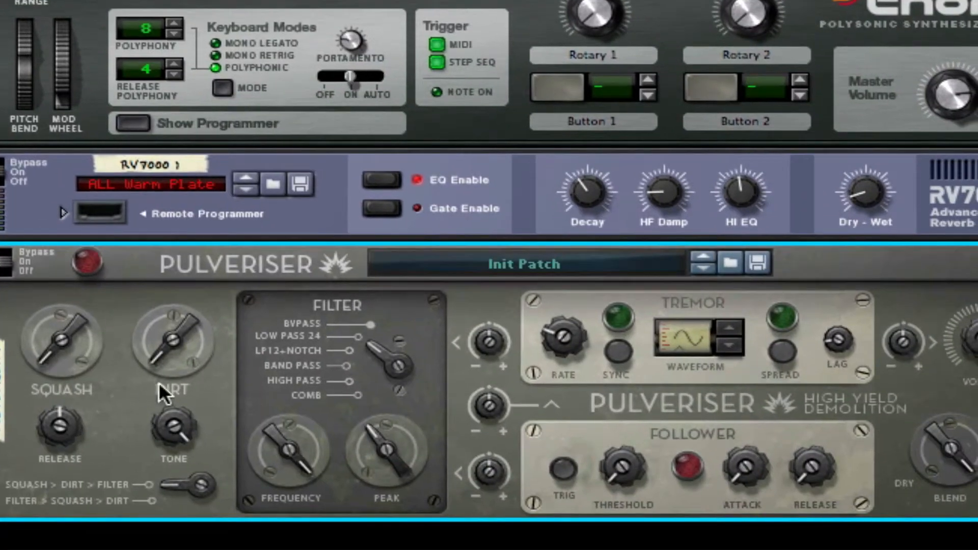
Step: Raise the Pulveriser's Squash to about 9 o'clock and set its filter to High Pass with the frequency lowered to about 9 o'clock
drag(58, 342, 63, 272)
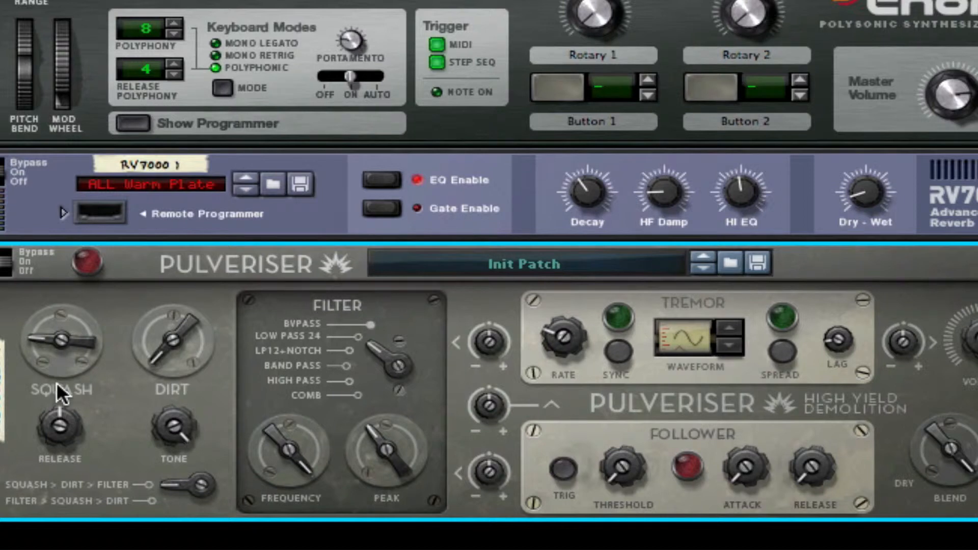
drag(380, 351, 377, 548)
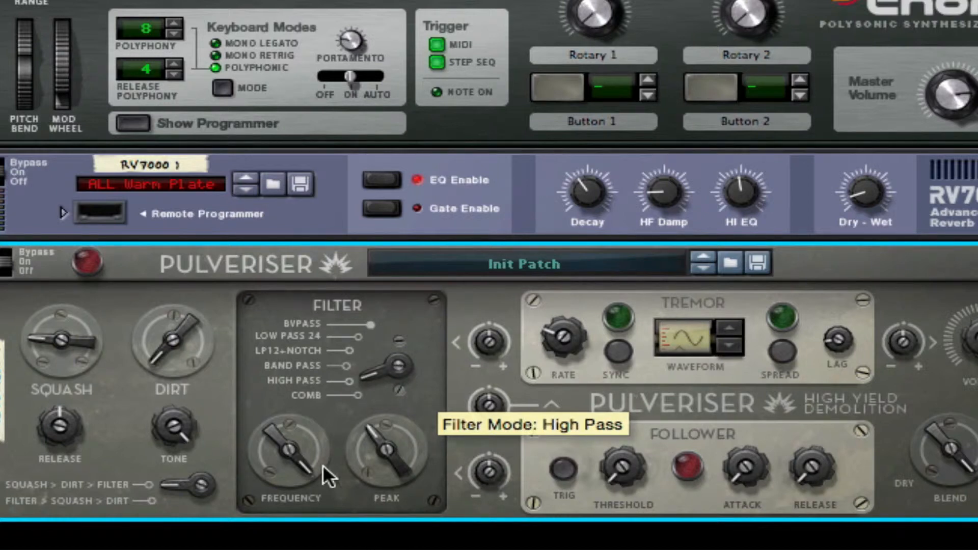
drag(318, 525, 306, 549)
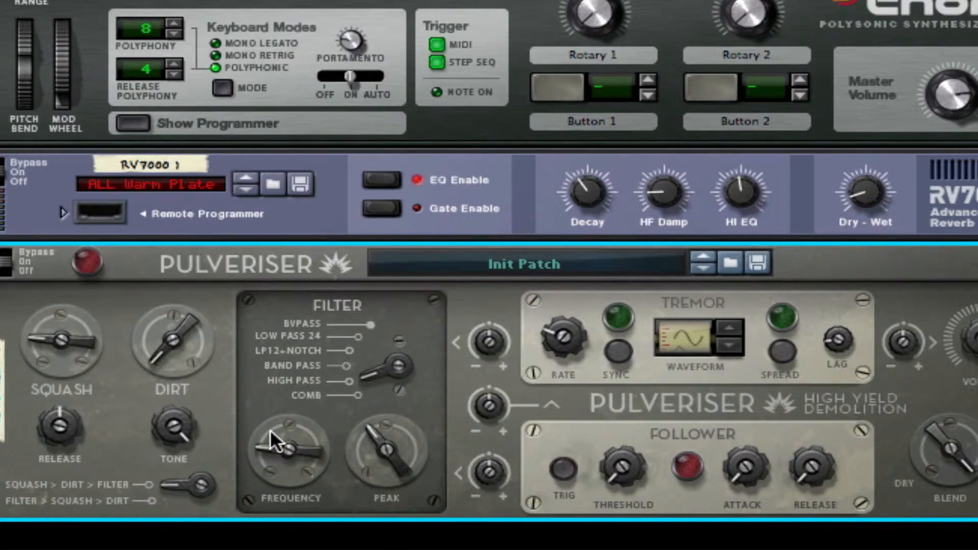
mouse_move(272, 437)
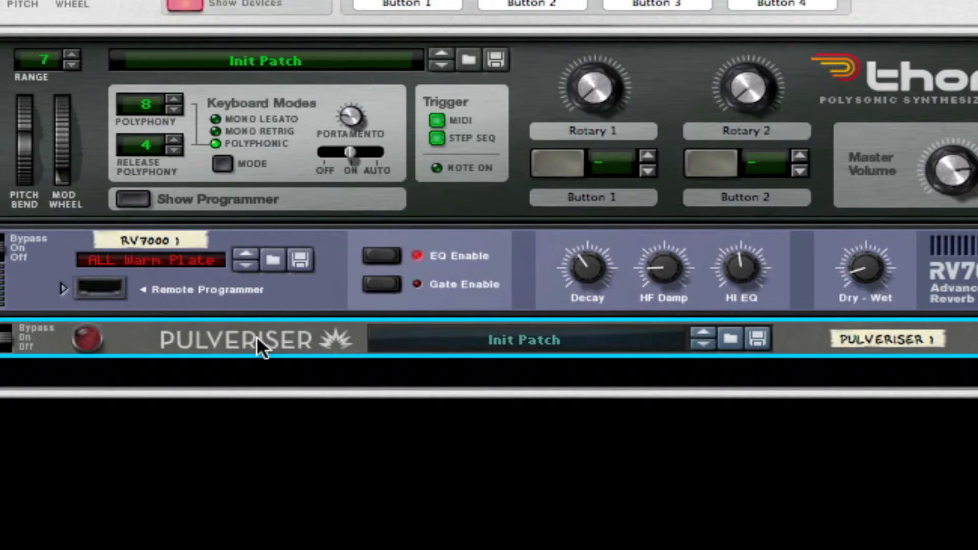
Step: Add a Scream 4 Distortion after the Pulveriser
right_click(255, 335)
mouse_move(588, 432)
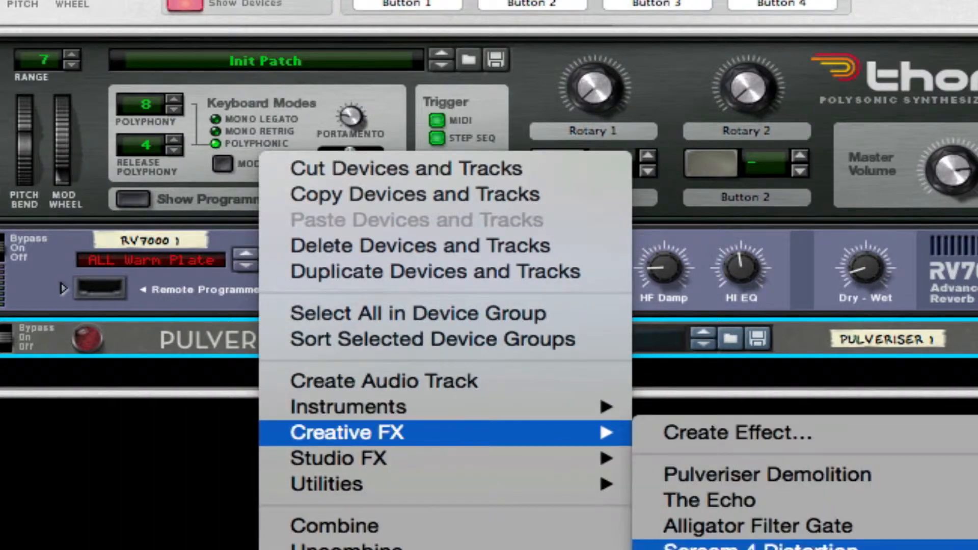
click(764, 545)
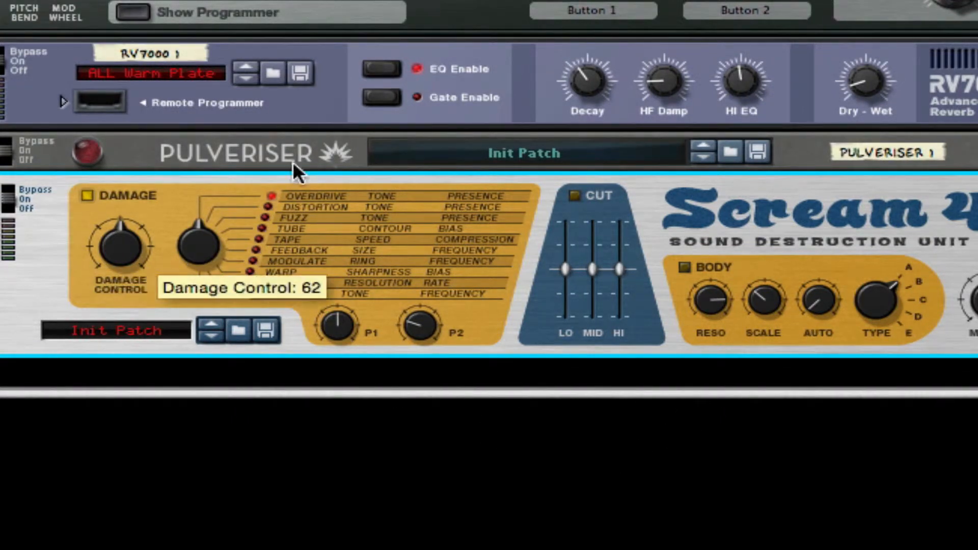
Step: Set the Scream 4 damage type to Scream, with P1 at maximum and P2 at about 102
drag(213, 249, 214, 226)
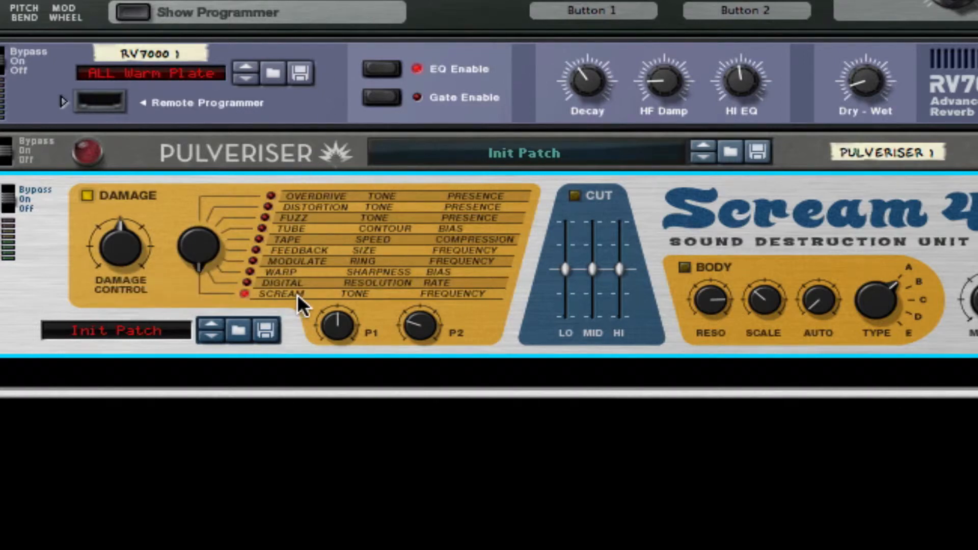
drag(417, 304, 459, 130)
click(948, 1)
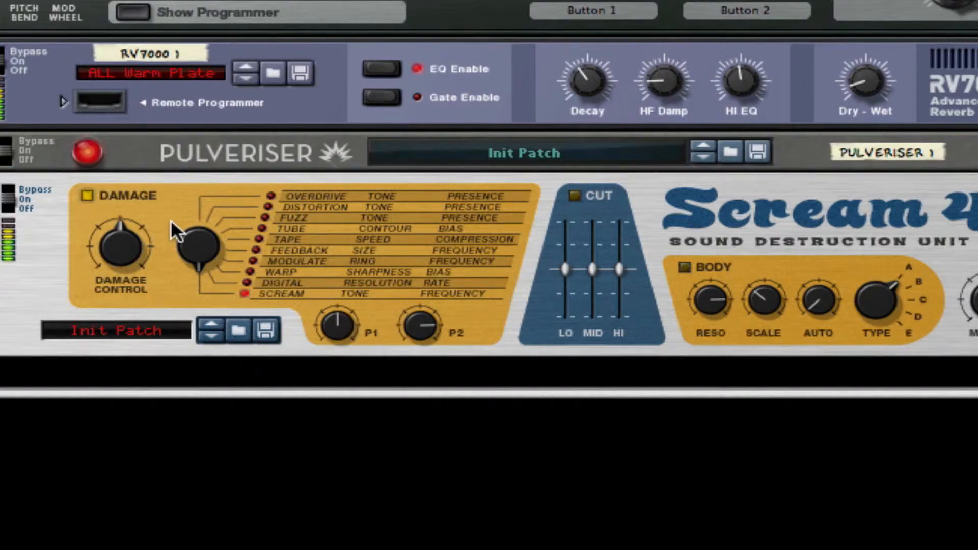
drag(358, 326, 369, 96)
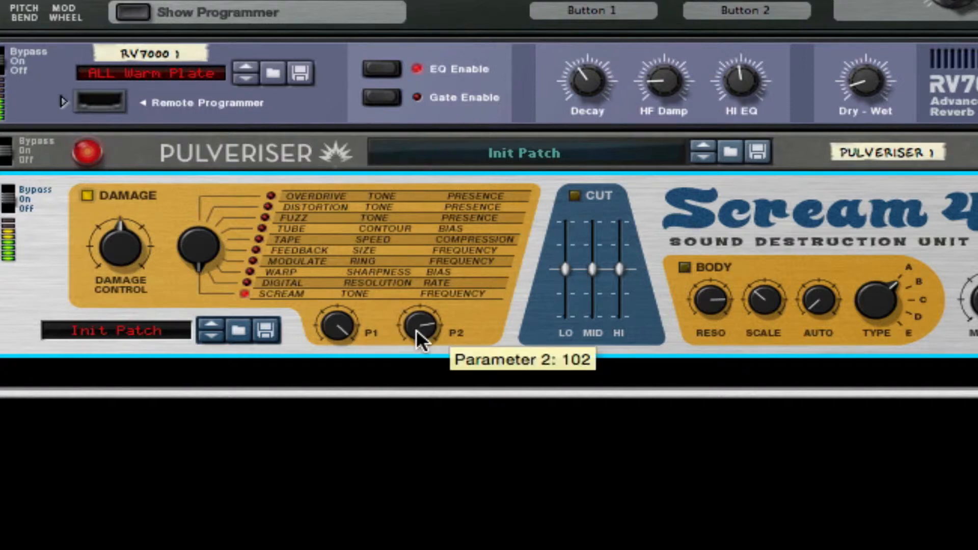
drag(417, 329, 420, 329)
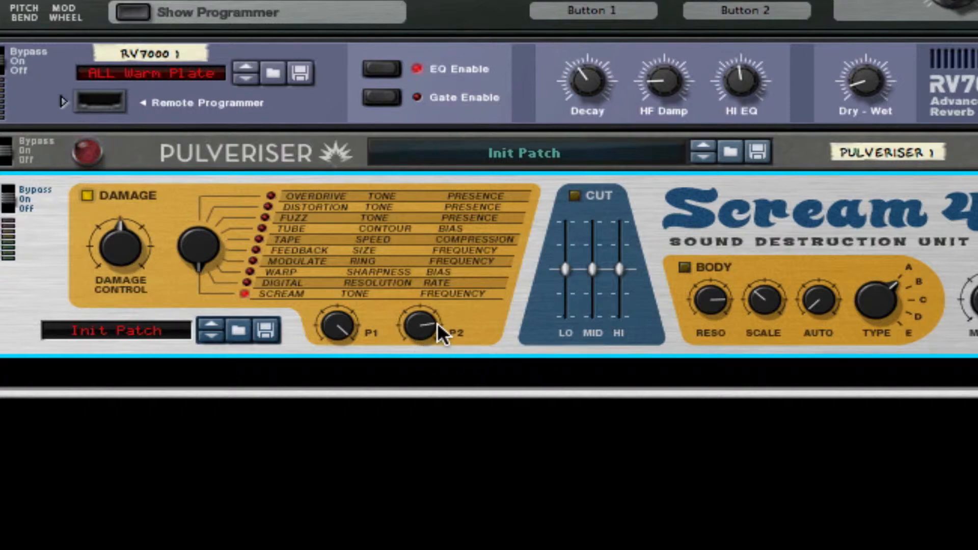
mouse_move(342, 334)
Step: Fold the Scream 4 and add The Echo after it
click(1, 185)
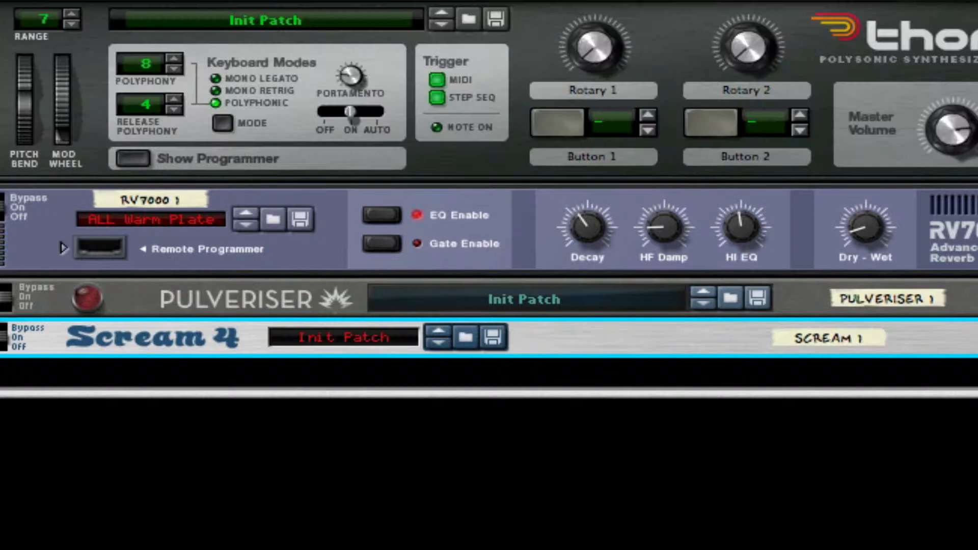
right_click(185, 335)
mouse_move(381, 451)
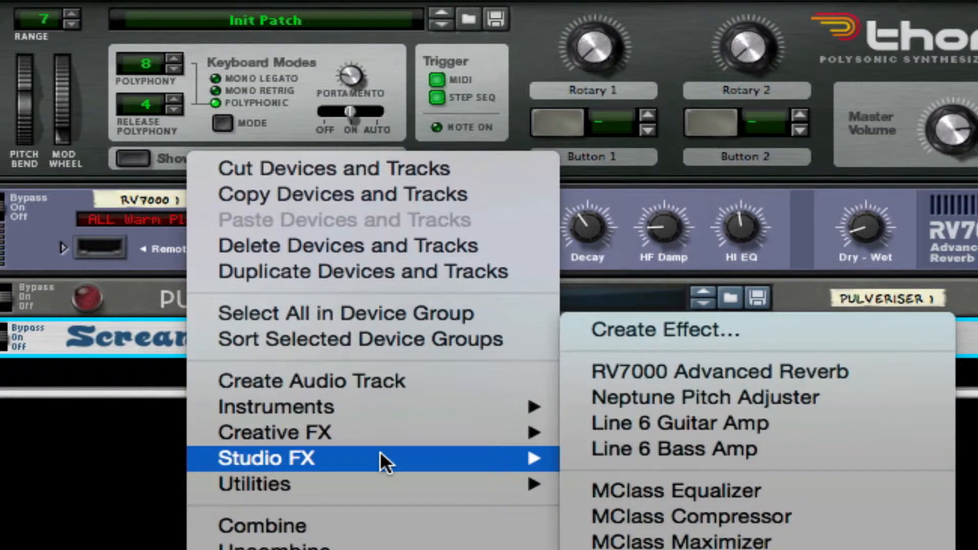
mouse_move(391, 432)
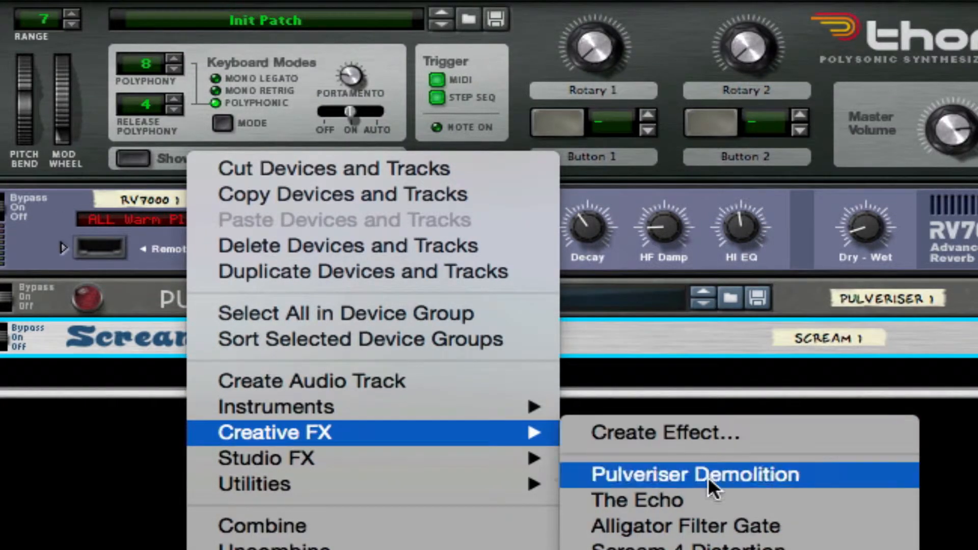
click(711, 496)
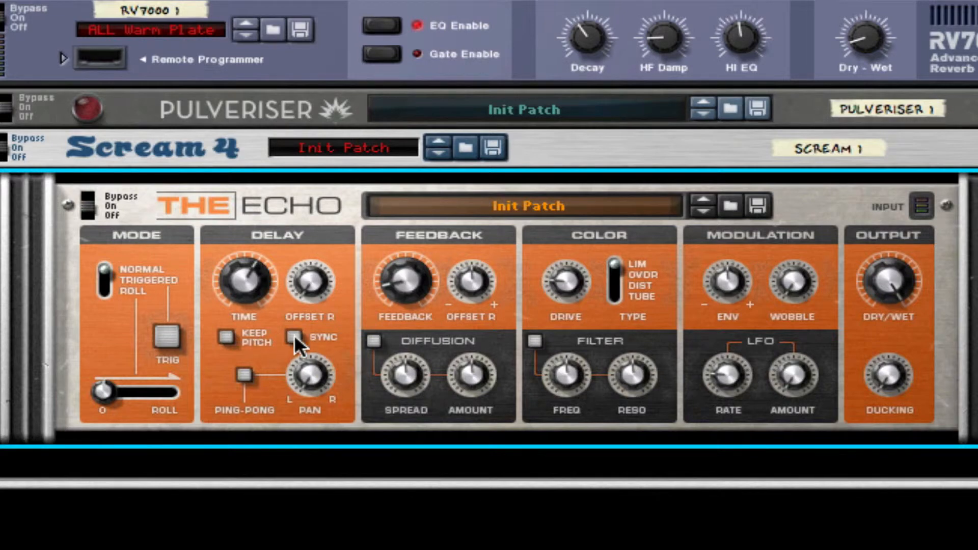
Step: Set The Echo to its minimum delay time with Keep Pitch on, and compare the playing sound with the effect bypassed and active
drag(251, 272, 227, 299)
click(228, 338)
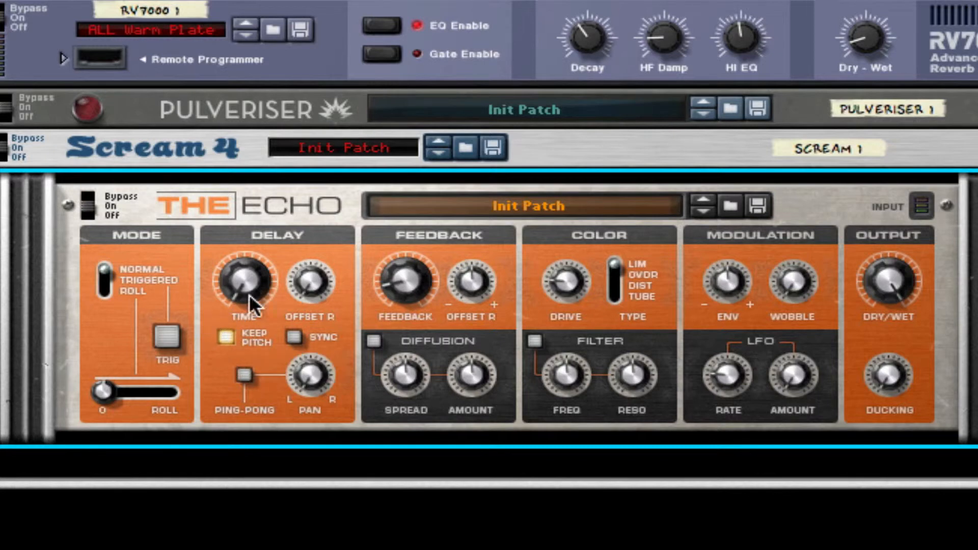
mouse_move(313, 275)
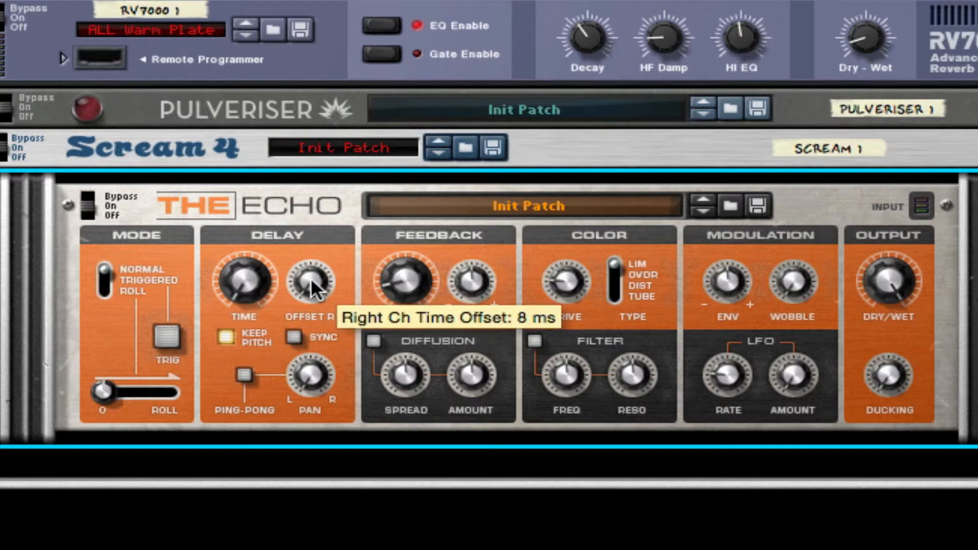
click(85, 209)
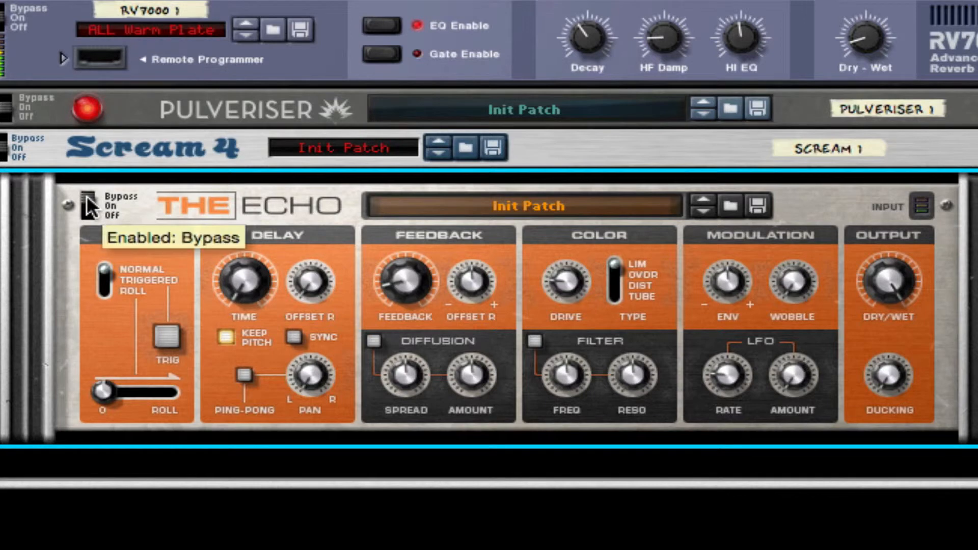
drag(87, 199, 85, 209)
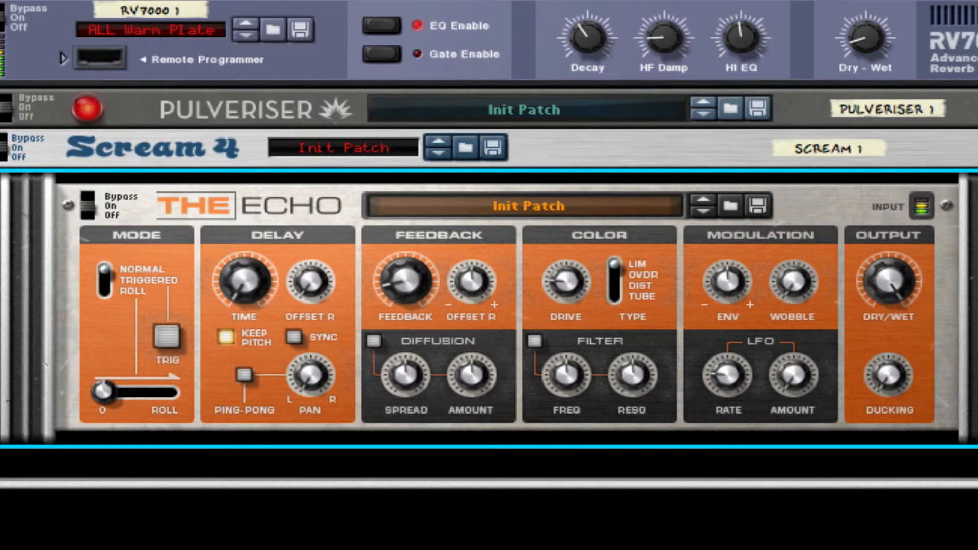
Step: Fold The Echo and add a DDL-1 Digital Delay Line after it
click(1, 206)
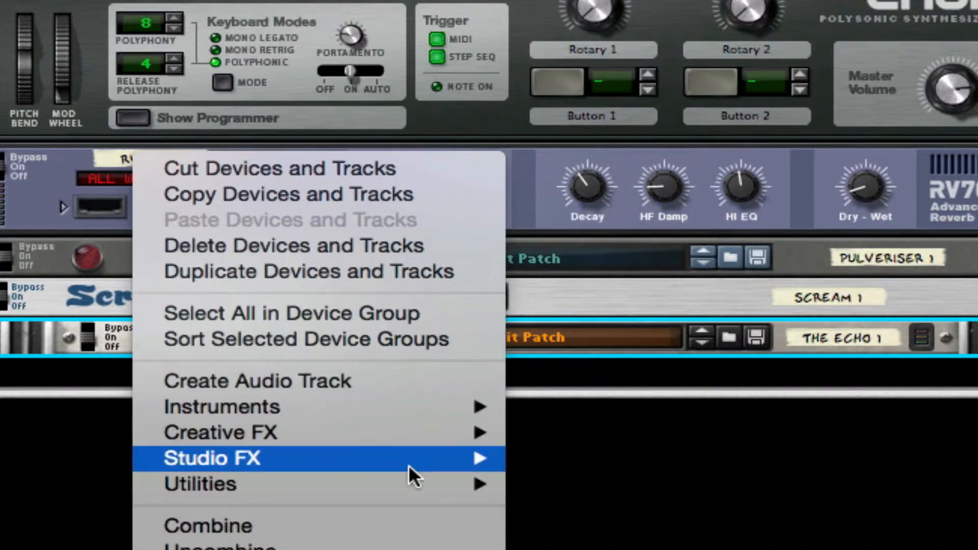
mouse_move(411, 465)
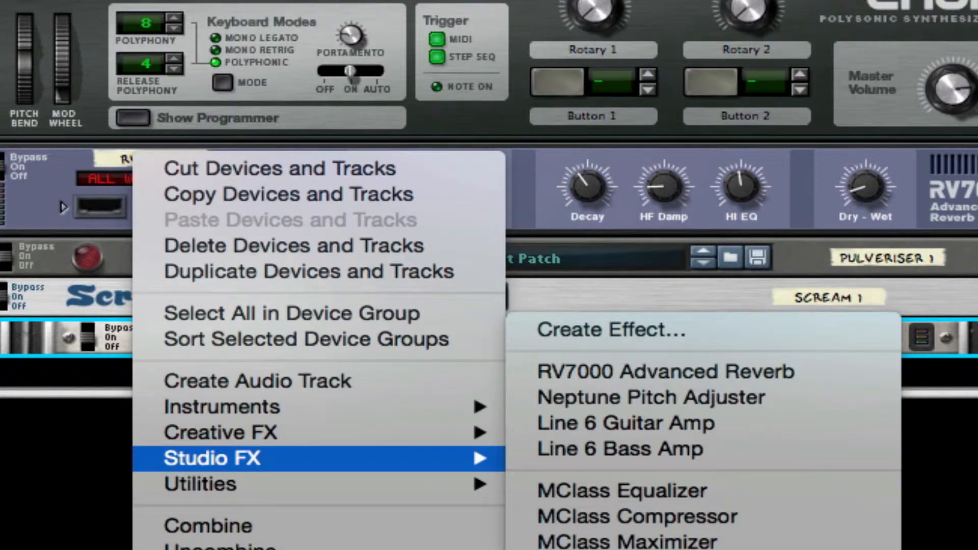
click(632, 549)
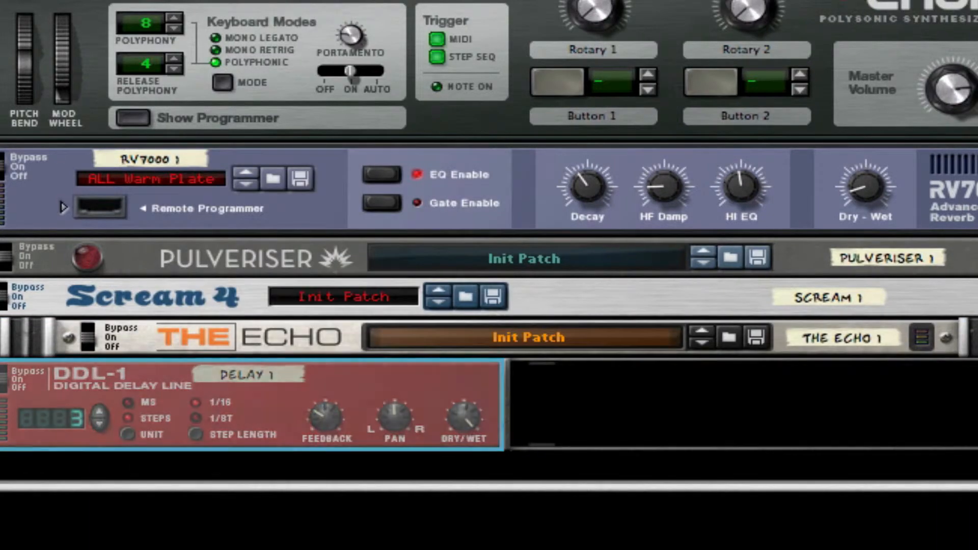
Step: Switch the DDL-1 delay unit to MS and set its delay time to 71 ms
click(85, 334)
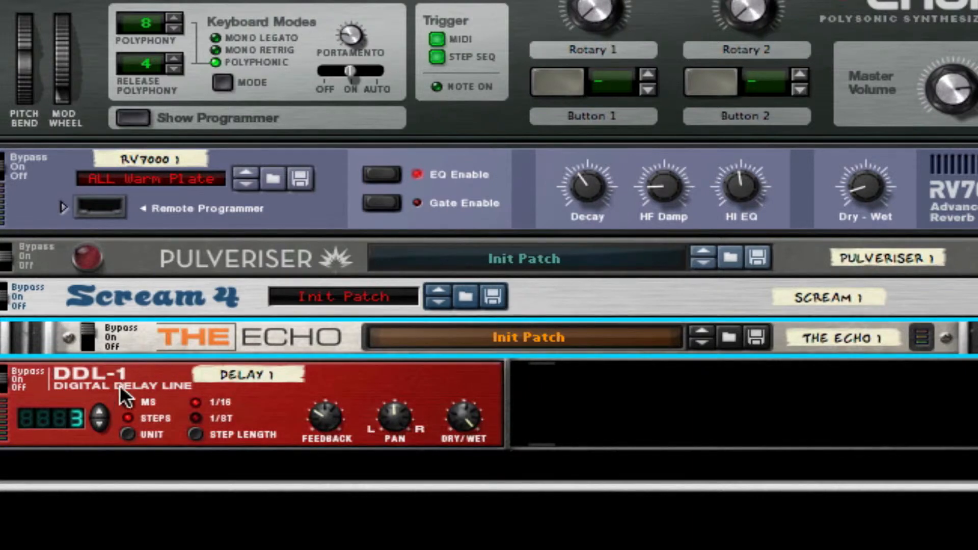
click(127, 402)
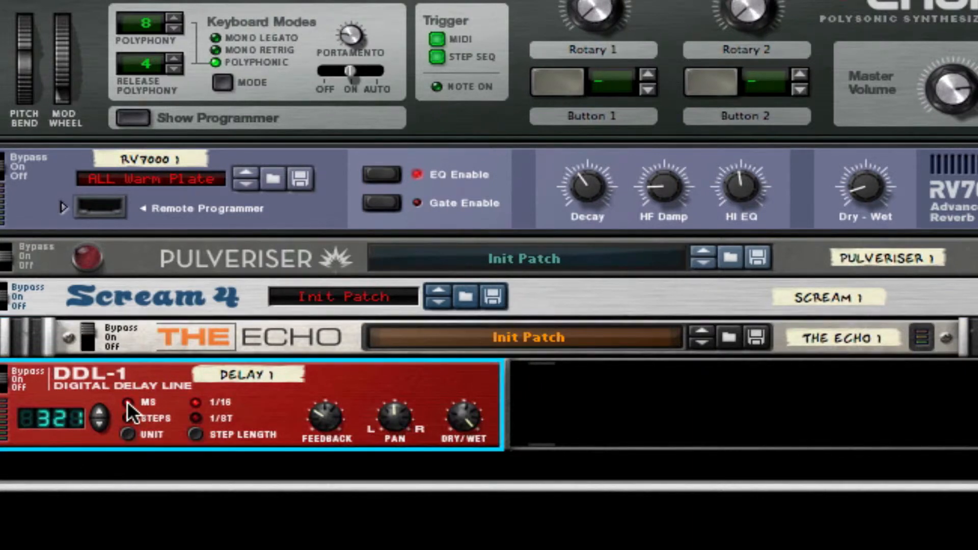
mouse_move(73, 416)
mouse_down()
mouse_move(65, 503)
mouse_move(75, 414)
mouse_move(63, 426)
mouse_up()
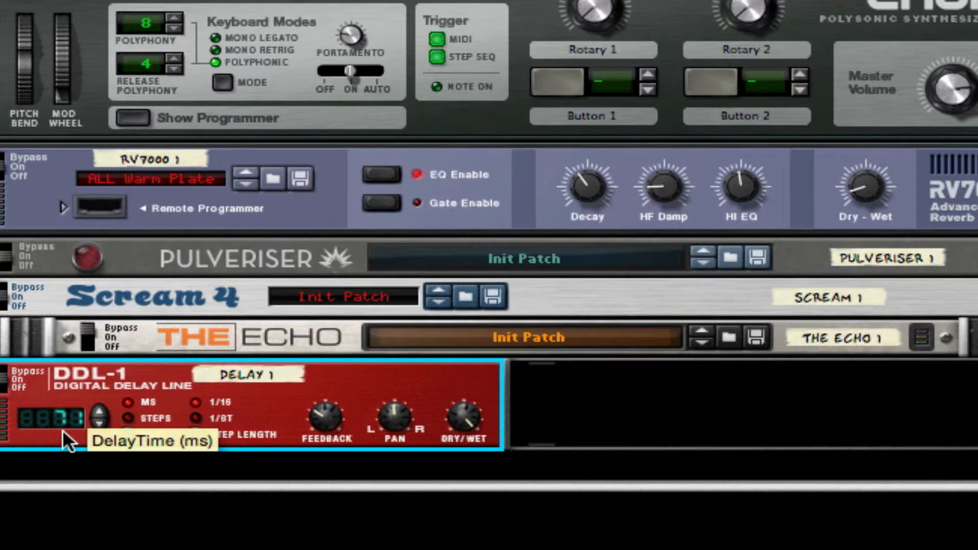
Step: Set the DDL-1's delay time to 68 ms and feedback to 23, and lower its dry/wet mix
click(93, 411)
click(93, 411)
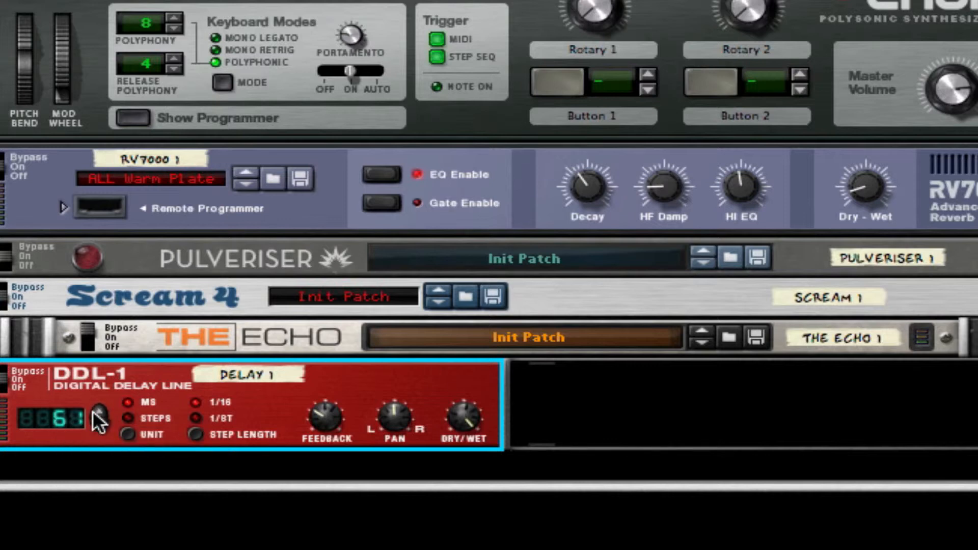
click(93, 411)
click(93, 411)
click(92, 410)
drag(326, 418, 327, 464)
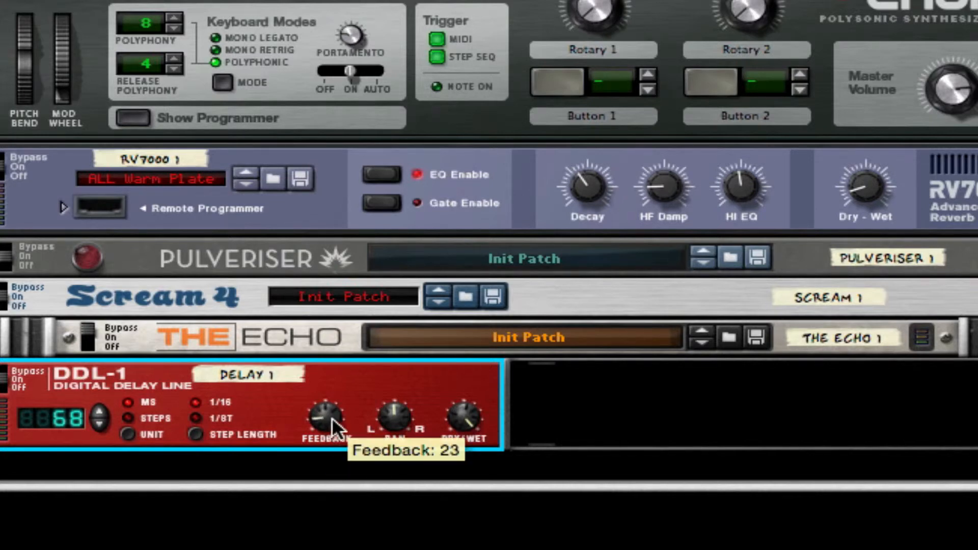
mouse_move(472, 423)
drag(471, 423, 471, 478)
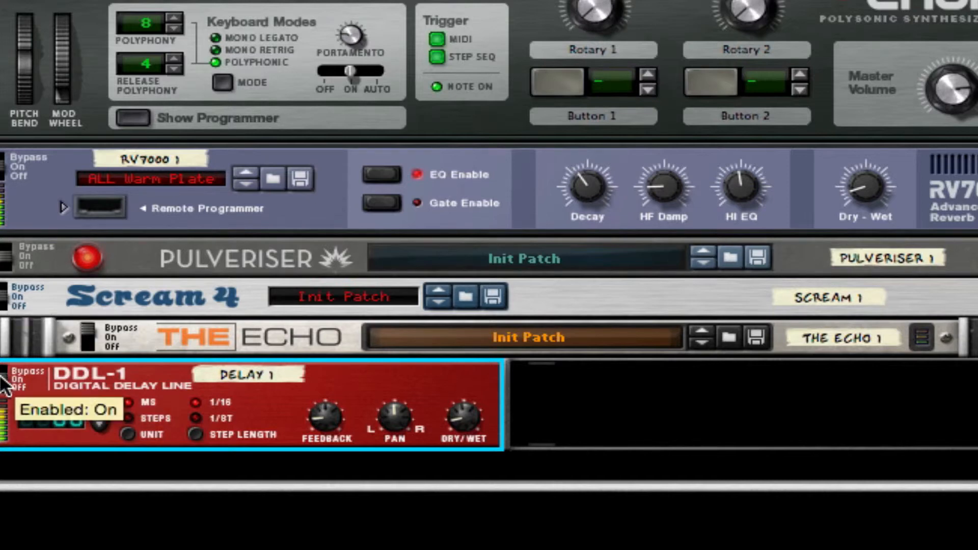
mouse_move(460, 424)
mouse_down()
mouse_move(464, 288)
mouse_move(463, 431)
mouse_up()
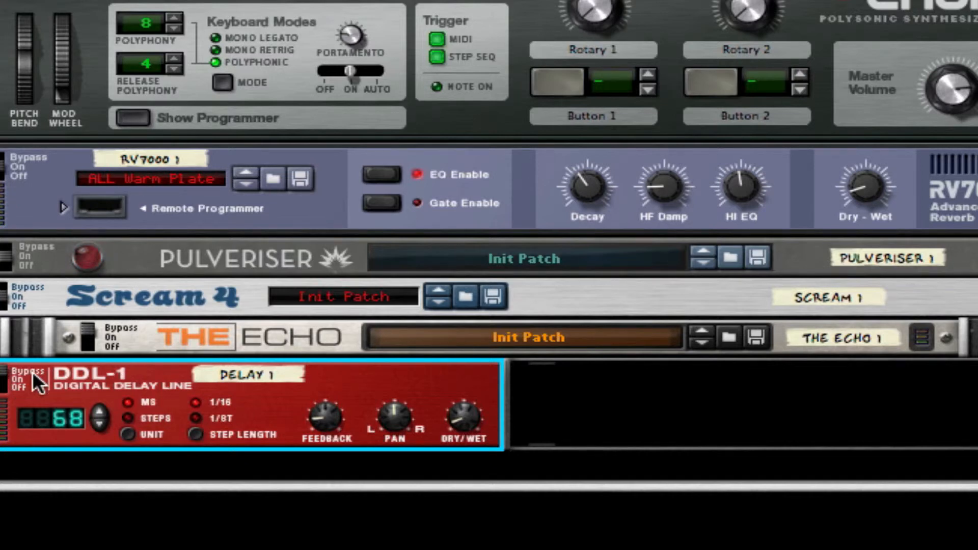
Step: Delete the DDL-1 Digital Delay Line and add an MClass Equalizer after The Echo
key(Delete)
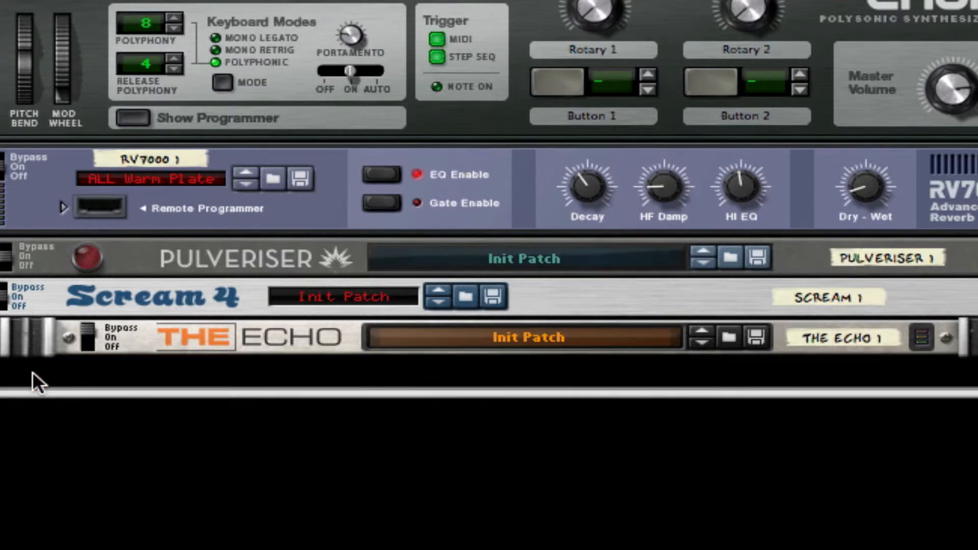
drag(87, 333, 86, 341)
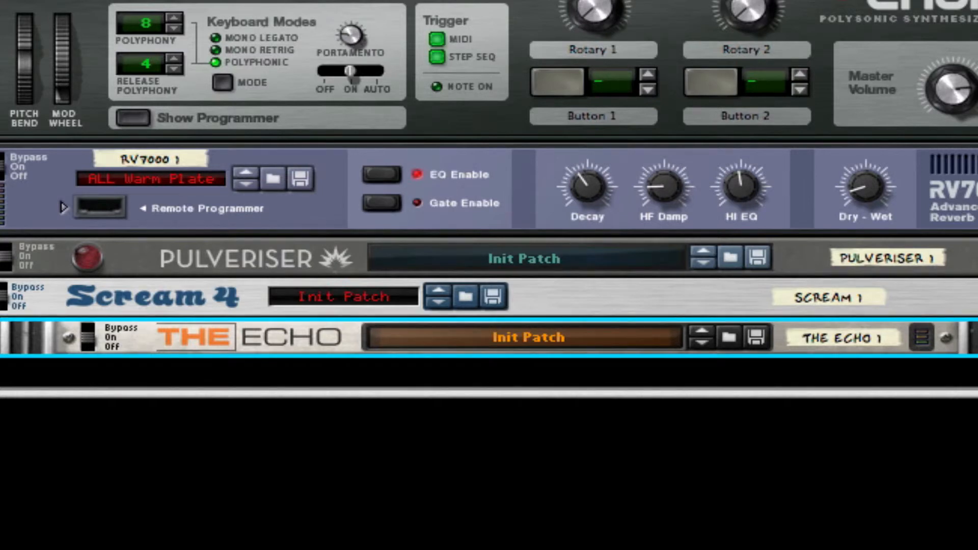
right_click(277, 328)
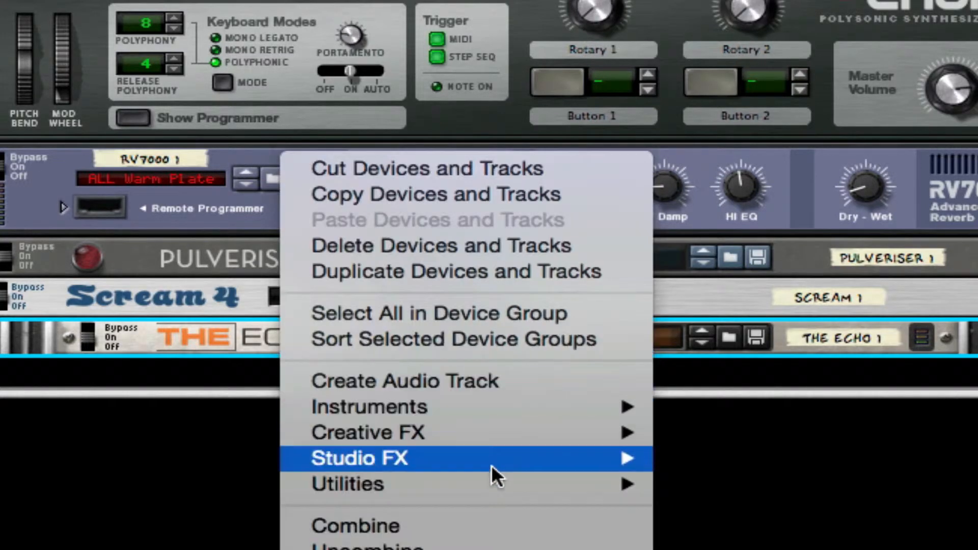
mouse_move(494, 465)
click(800, 489)
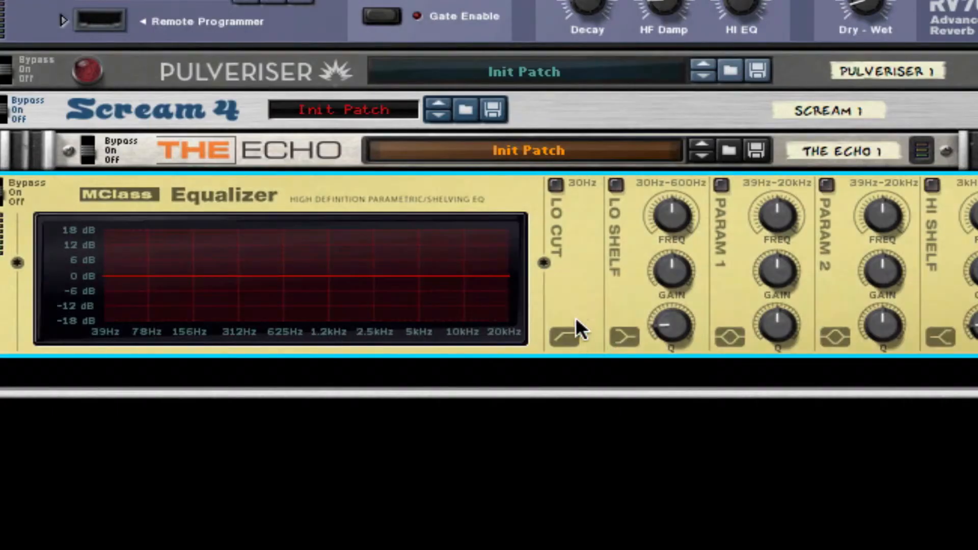
Step: Add a second MClass Equalizer below the first and enable the 30 Hz Lo Cut on both
right_click(575, 317)
mouse_move(749, 548)
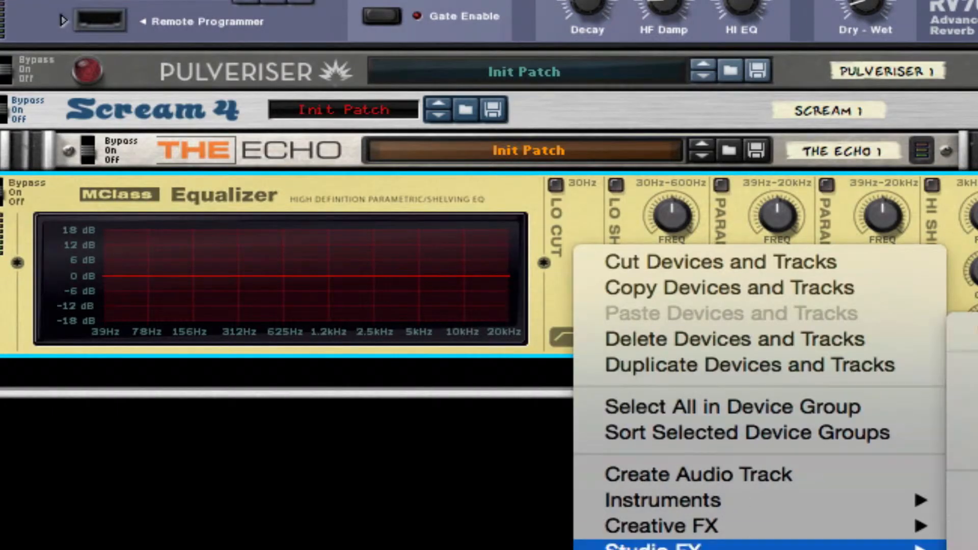
click(963, 491)
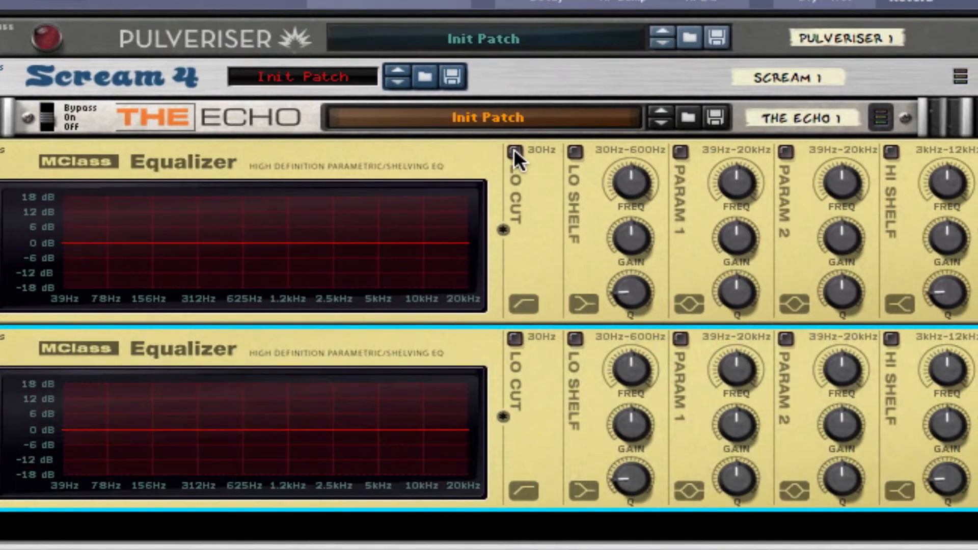
click(554, 184)
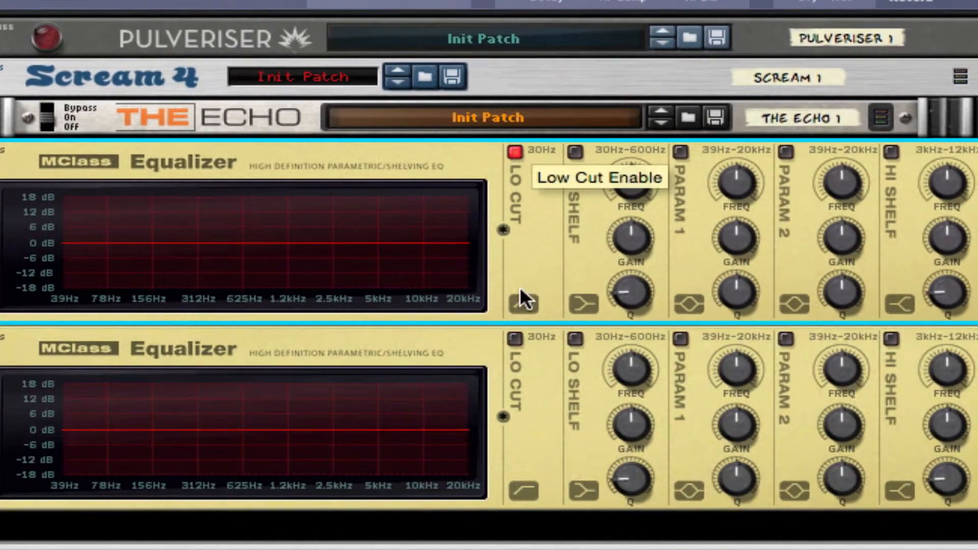
click(519, 342)
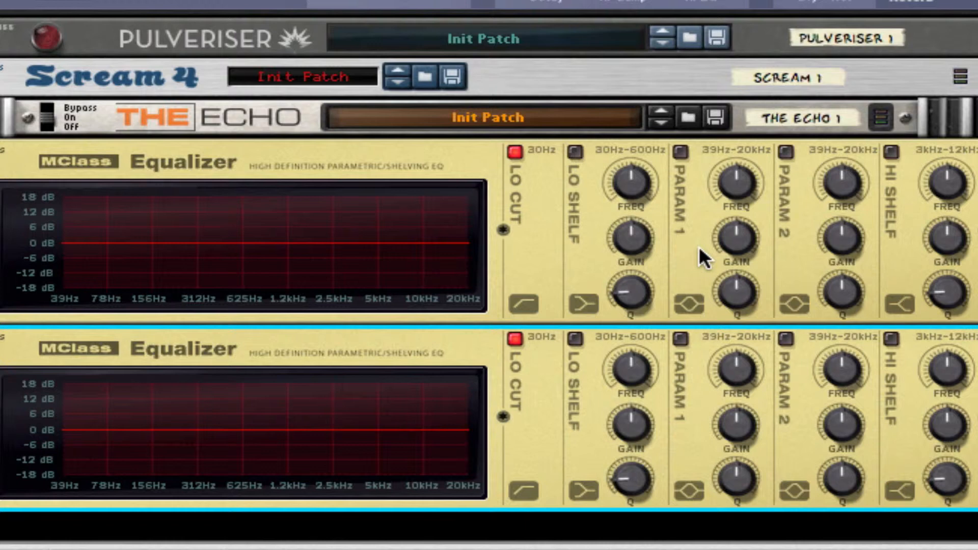
Step: Enable Param 1 on the first equalizer, sweep a narrow 18 dB boost to just below 5 kHz, and turn it into an 18 dB cut at maximum Q
click(681, 152)
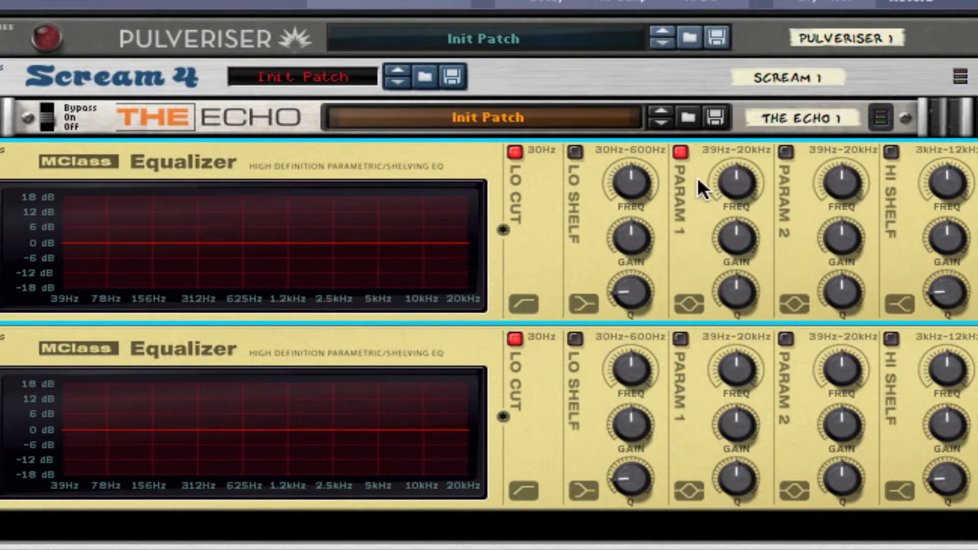
drag(740, 252, 740, 214)
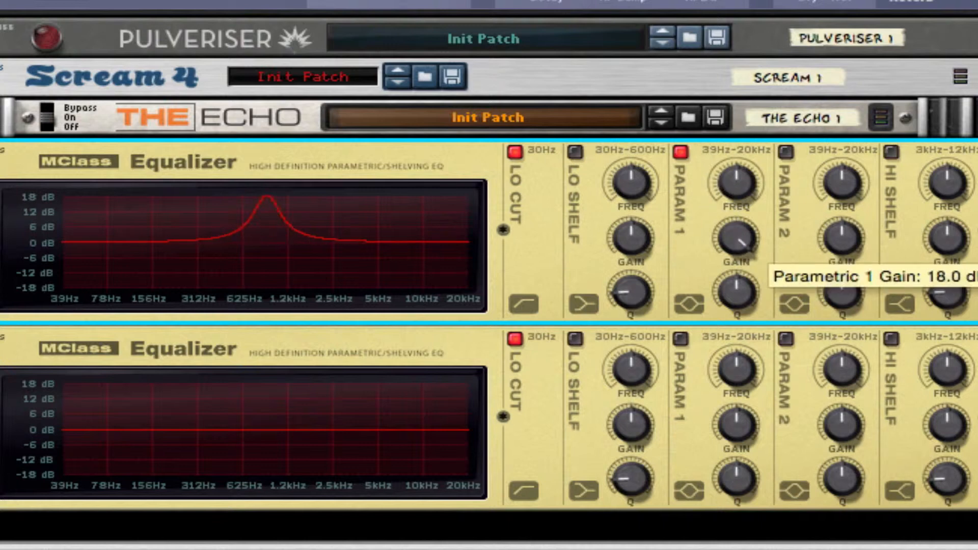
drag(736, 291, 732, 26)
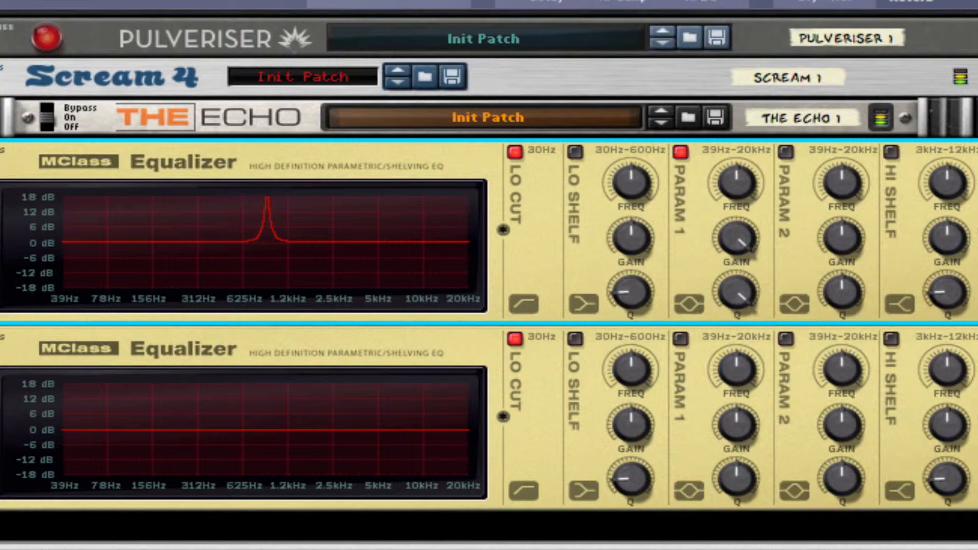
mouse_move(742, 188)
drag(741, 188, 736, 153)
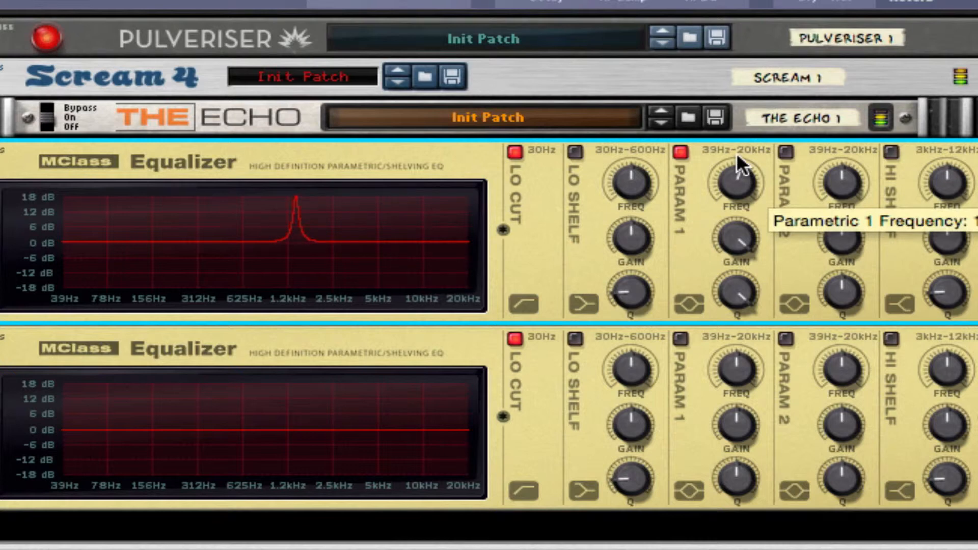
drag(737, 151, 757, 88)
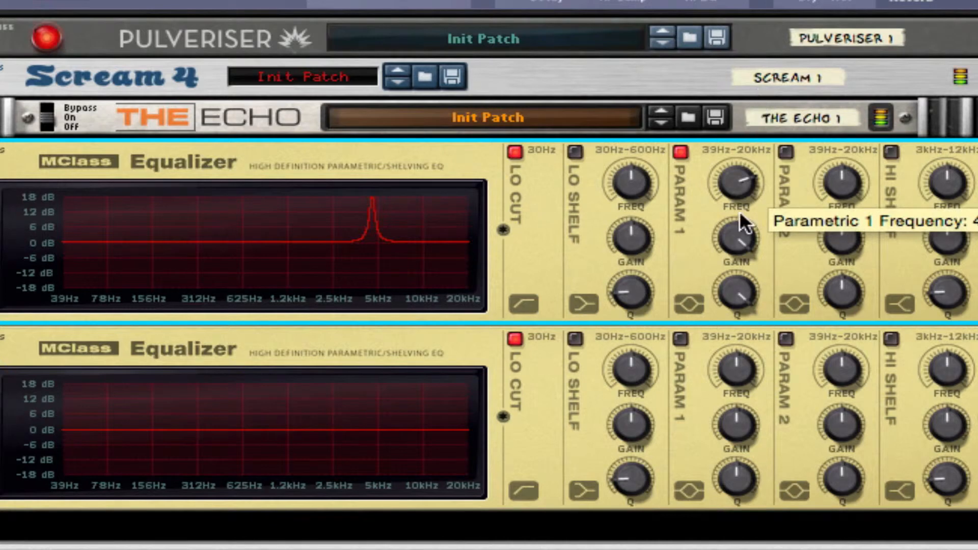
drag(736, 238, 736, 285)
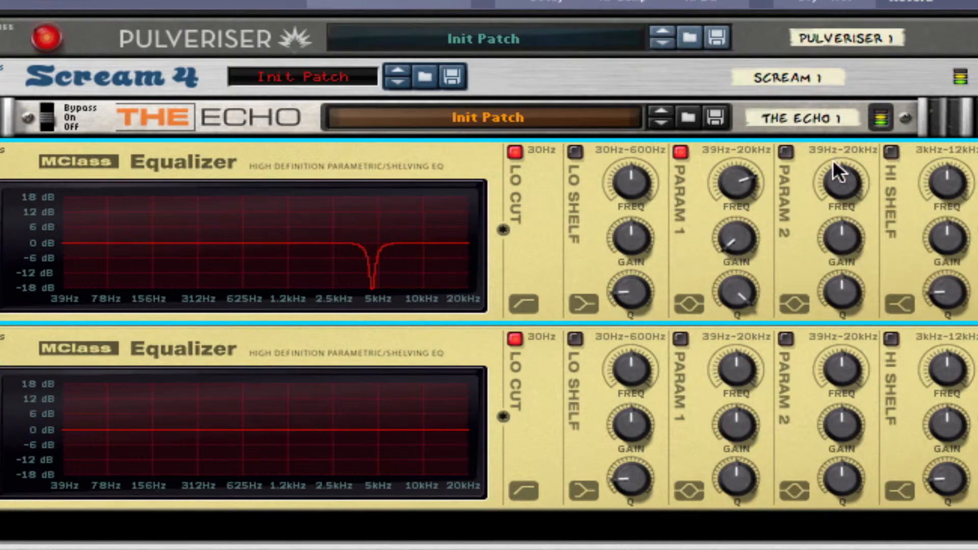
Step: Enable Param 2 on the first equalizer and make a narrow 18 dB cut just below 1.2 kHz at maximum Q
click(786, 152)
drag(833, 228, 838, 178)
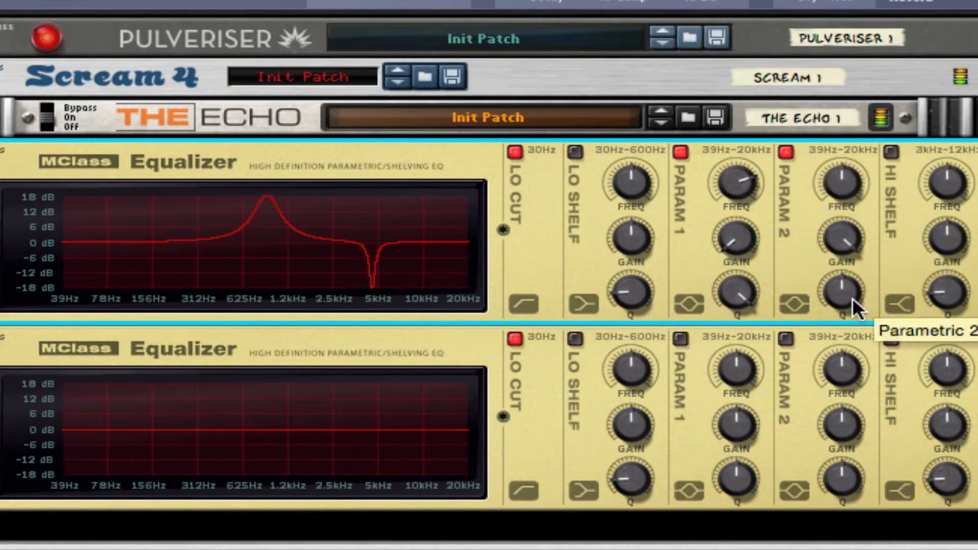
drag(850, 301, 849, 183)
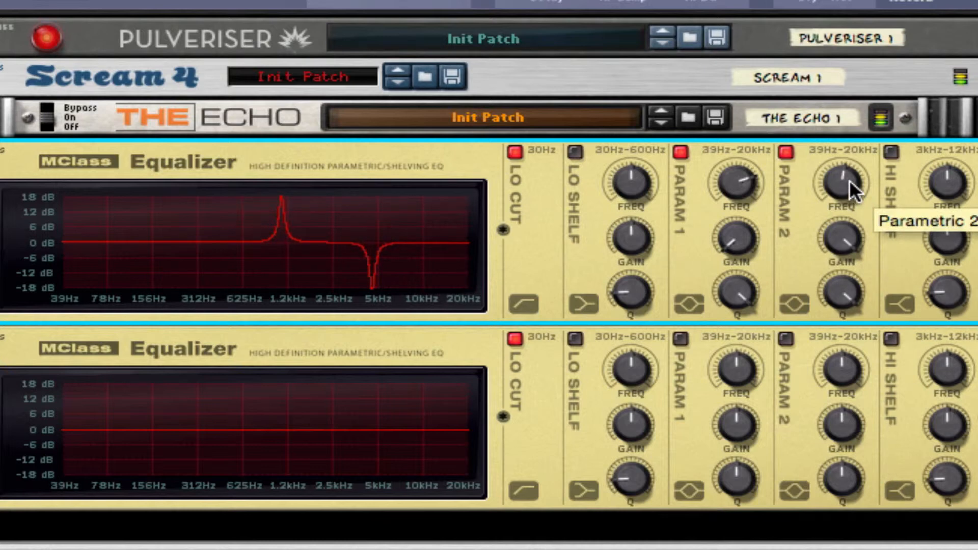
drag(835, 234, 838, 281)
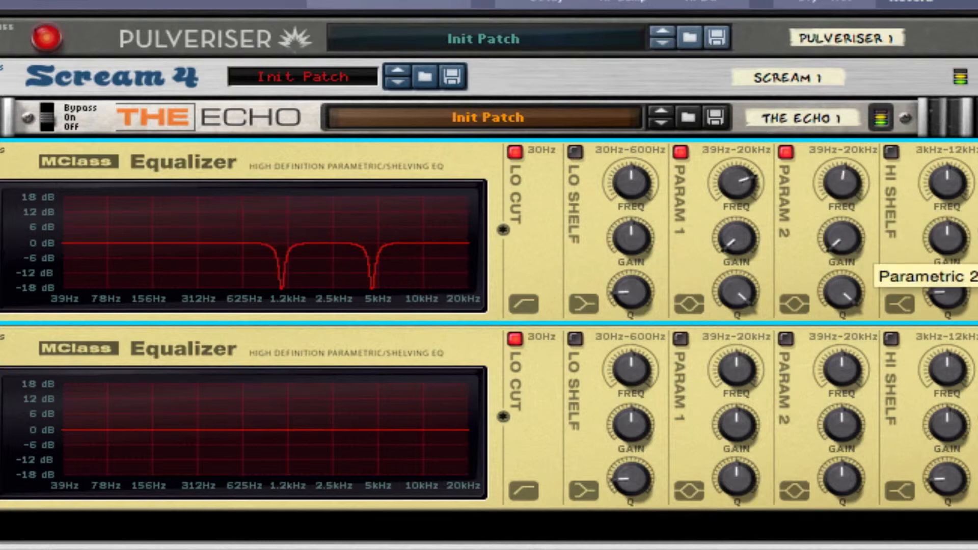
Step: Enable Param 1 on the second equalizer and make a narrow 18 dB cut just below 625 Hz at maximum Q
click(682, 340)
drag(720, 421, 720, 367)
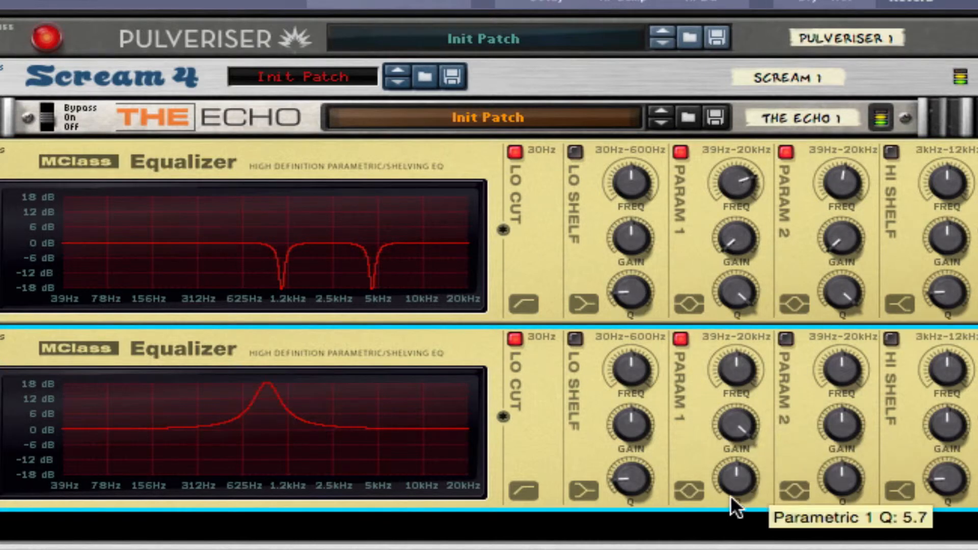
drag(731, 502, 721, 332)
drag(730, 372, 735, 461)
Step: Enable Param 2 on the second equalizer and make a narrow 18 dB cut between 78 Hz and 156 Hz at maximum Q
click(786, 338)
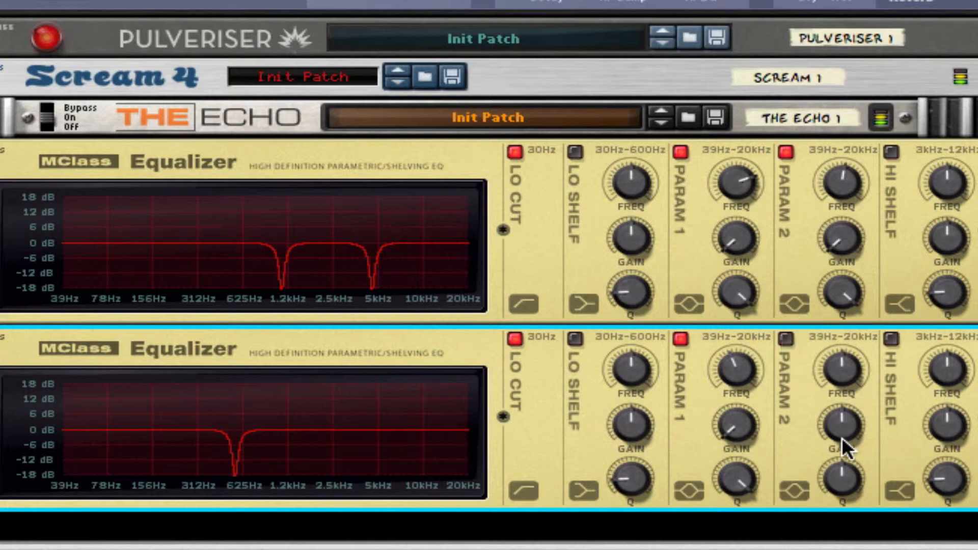
drag(848, 428, 861, 217)
drag(837, 476, 861, 448)
drag(843, 369, 831, 487)
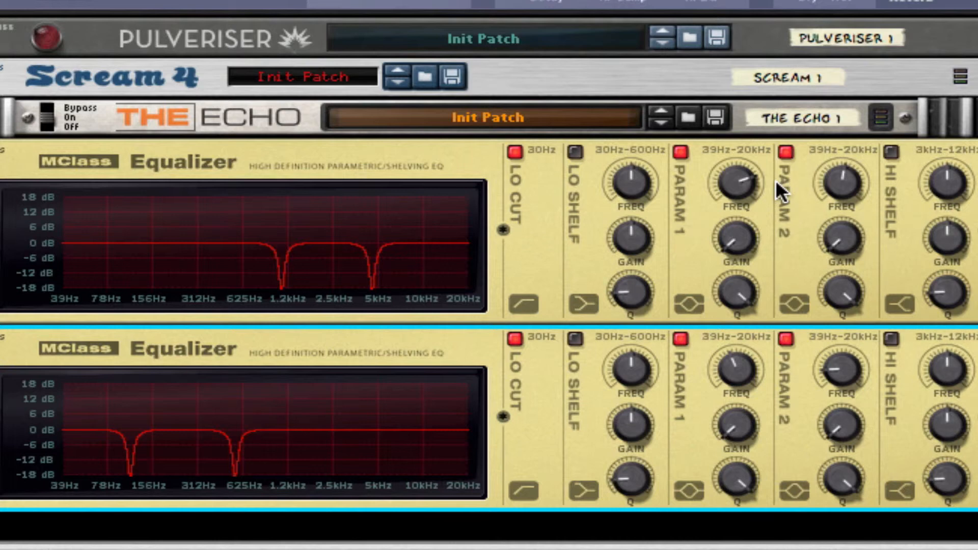
mouse_move(717, 176)
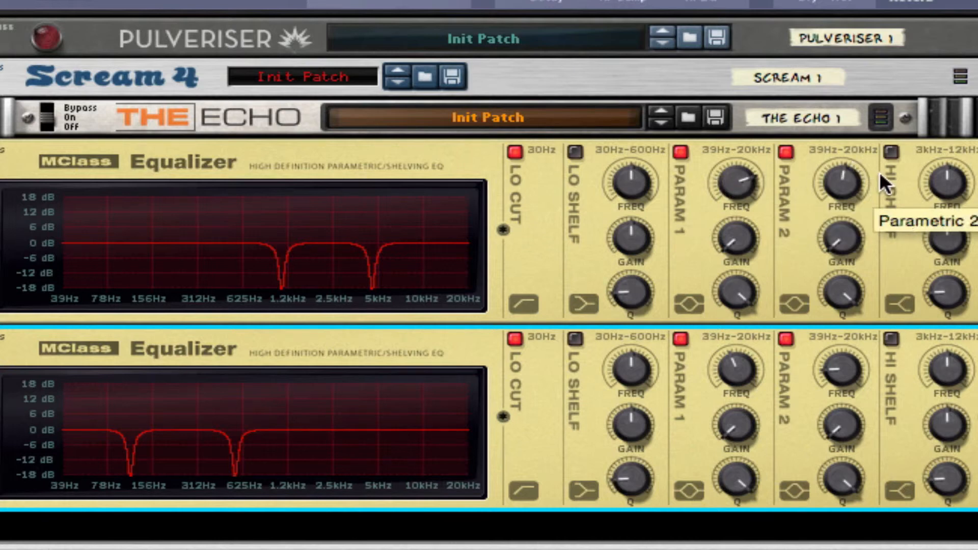
mouse_move(840, 178)
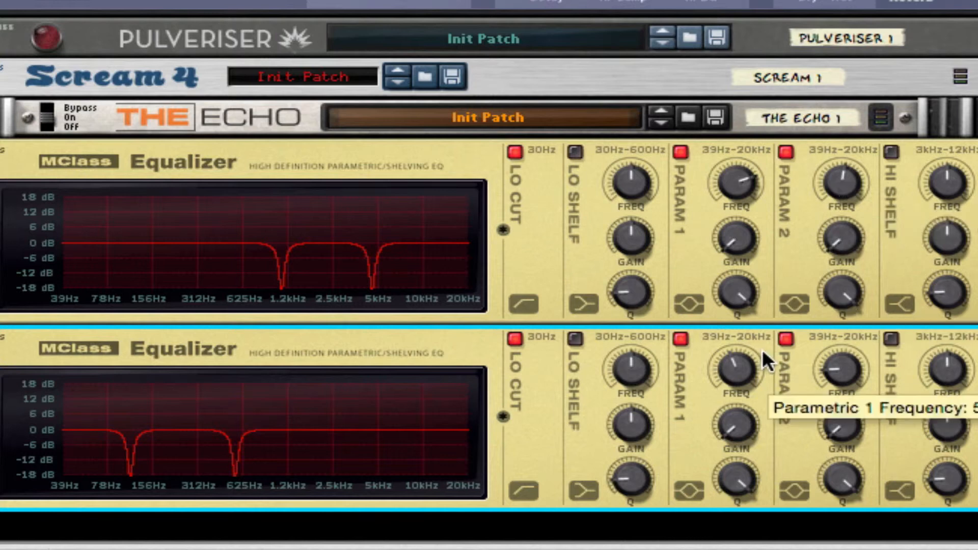
mouse_move(752, 255)
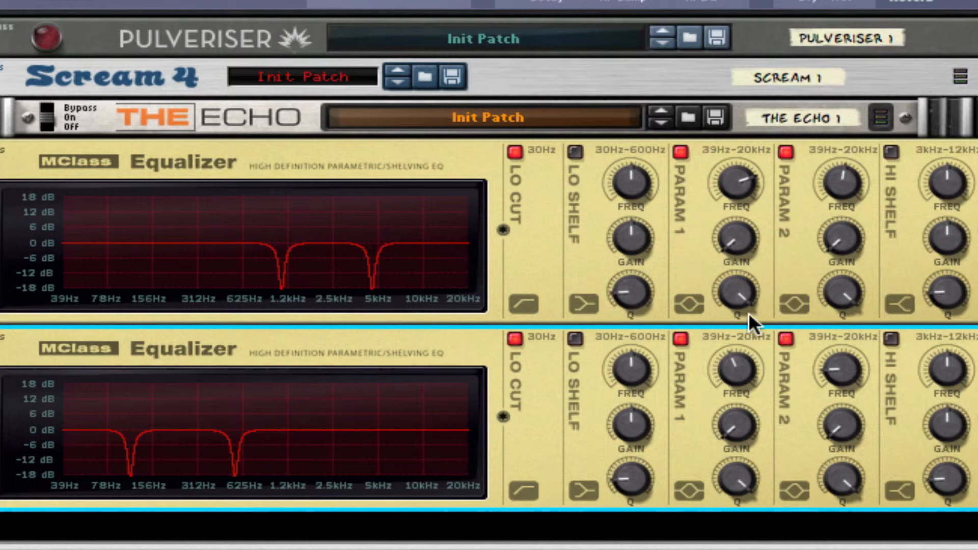
Step: Fold both MClass Equalizers and add an MClass Maximizer below them
mouse_move(745, 293)
mouse_move(747, 232)
mouse_move(740, 361)
click(1, 150)
click(1, 189)
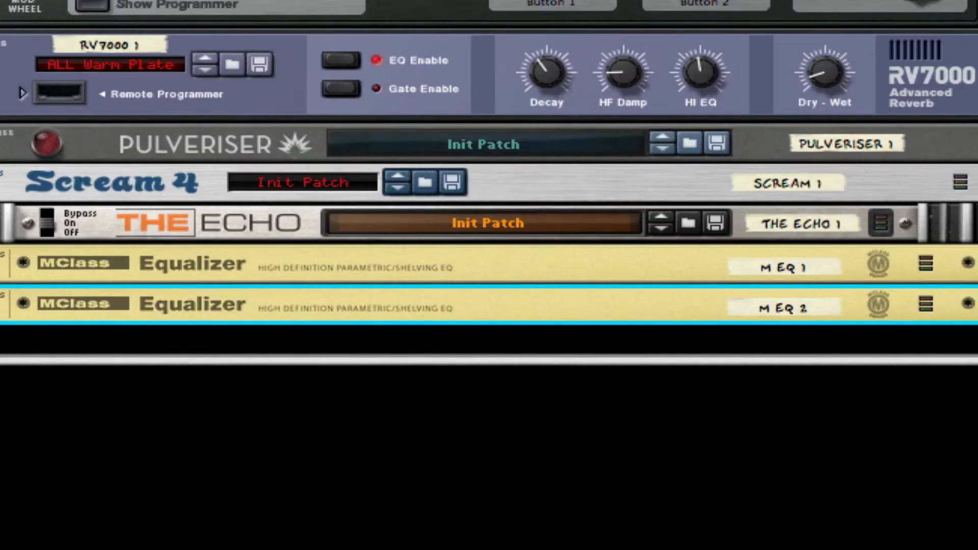
right_click(82, 301)
mouse_move(408, 517)
click(562, 514)
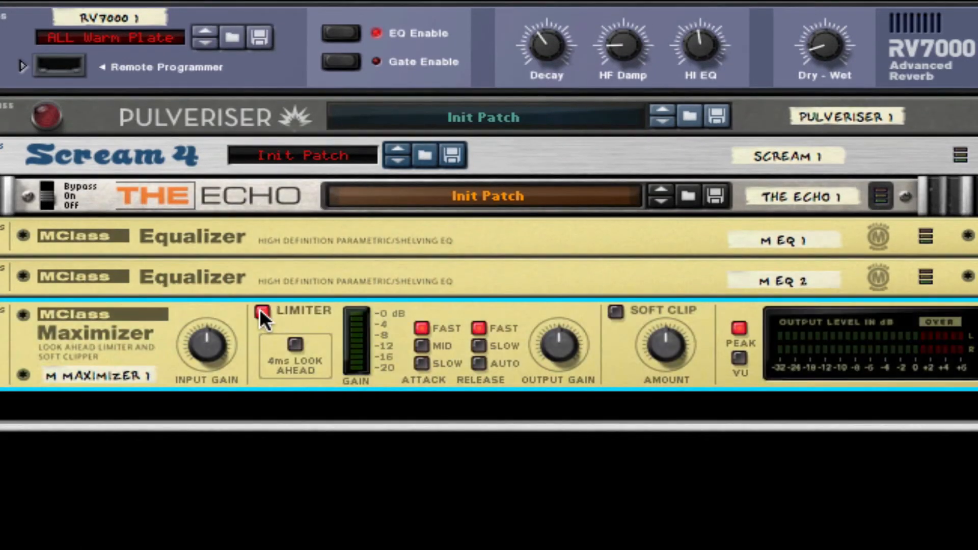
Step: Disable the Maximizer's limiter, enable Soft Clip and raise the Soft Clip amount
click(261, 312)
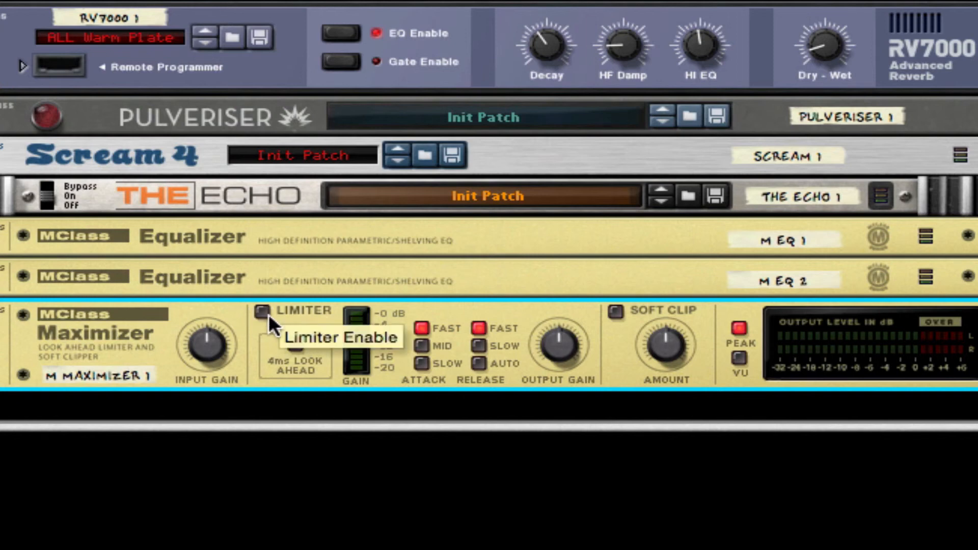
click(614, 312)
drag(657, 347, 657, 311)
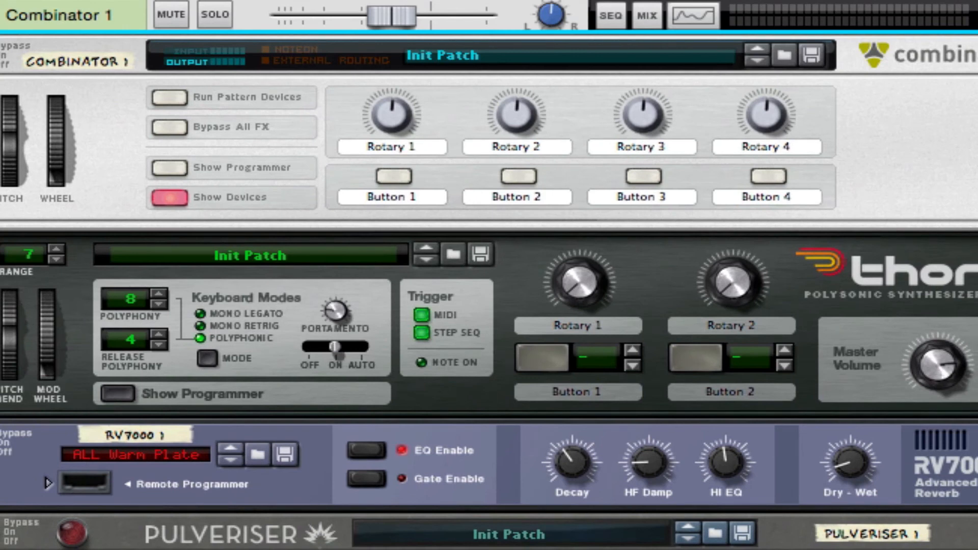
Step: Play the sequence briefly to hear the patch through the full effects chain, and stop playback
key(space)
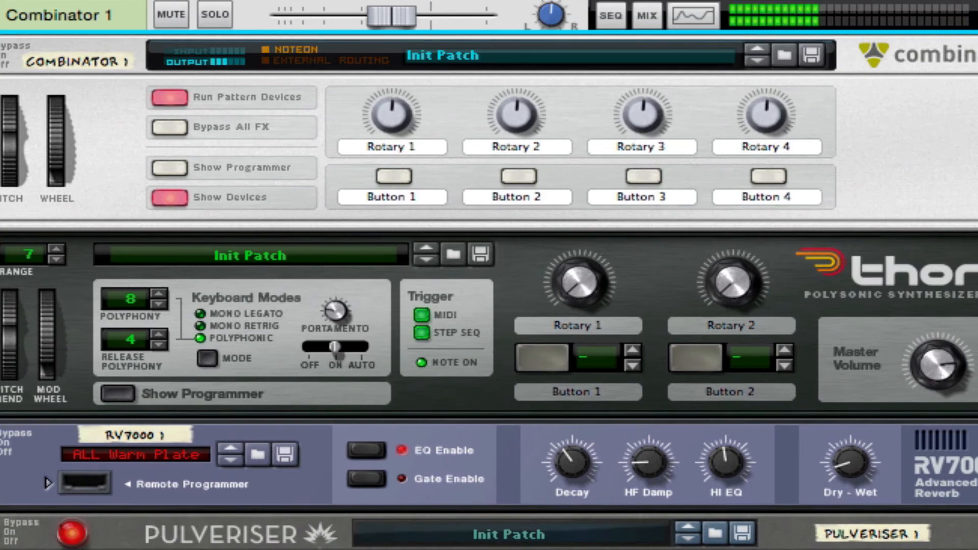
key(space)
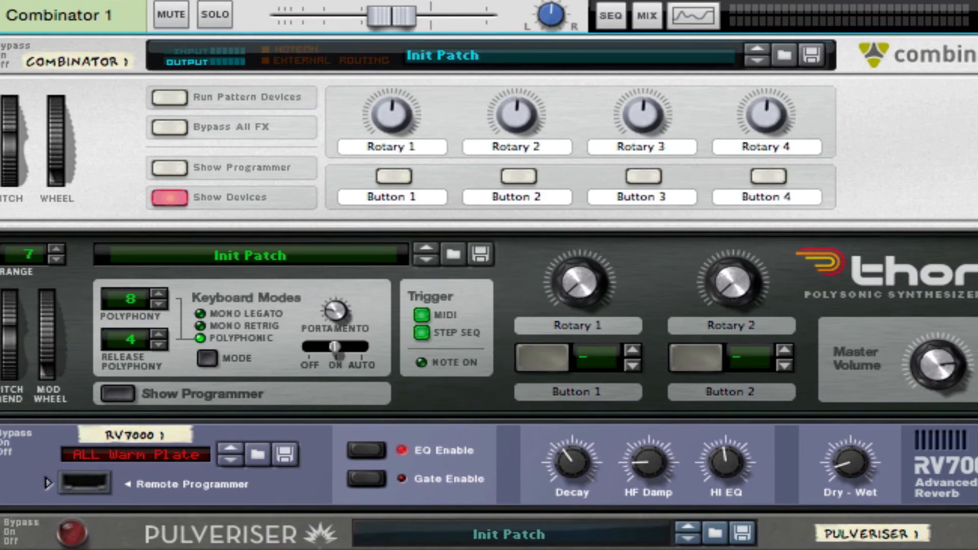